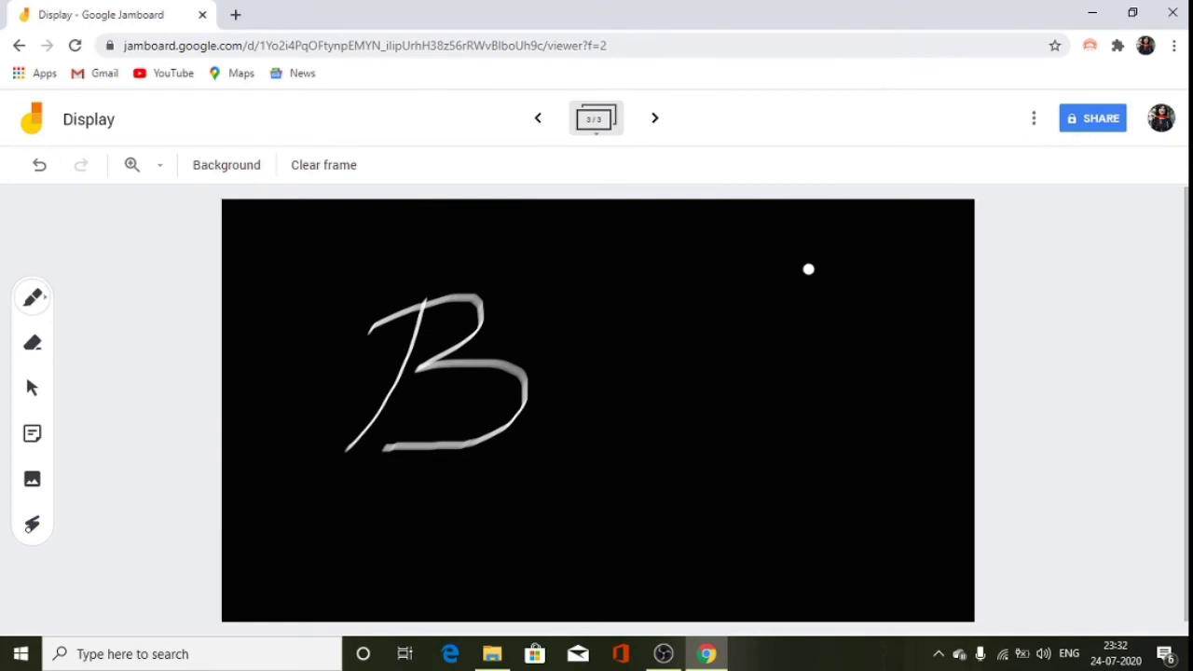
Open and dismiss the More Actions menu, then bring up the Display jam's Share dialog.
left_click(1033, 121)
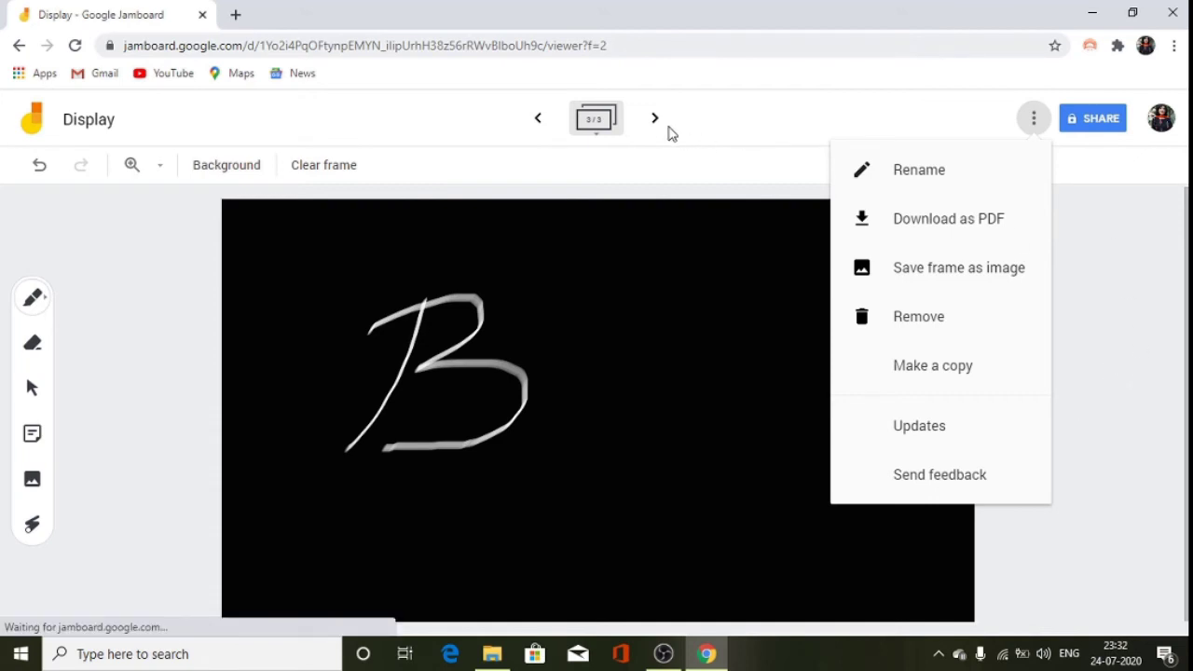
left_click(1099, 344)
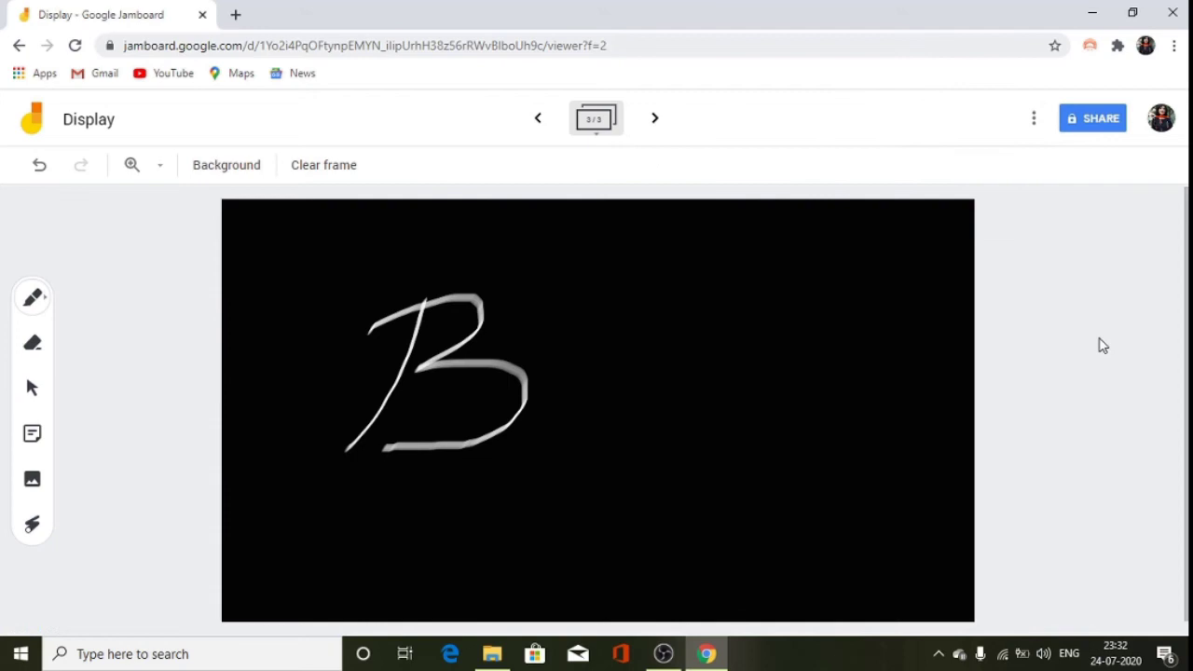
left_click(1098, 128)
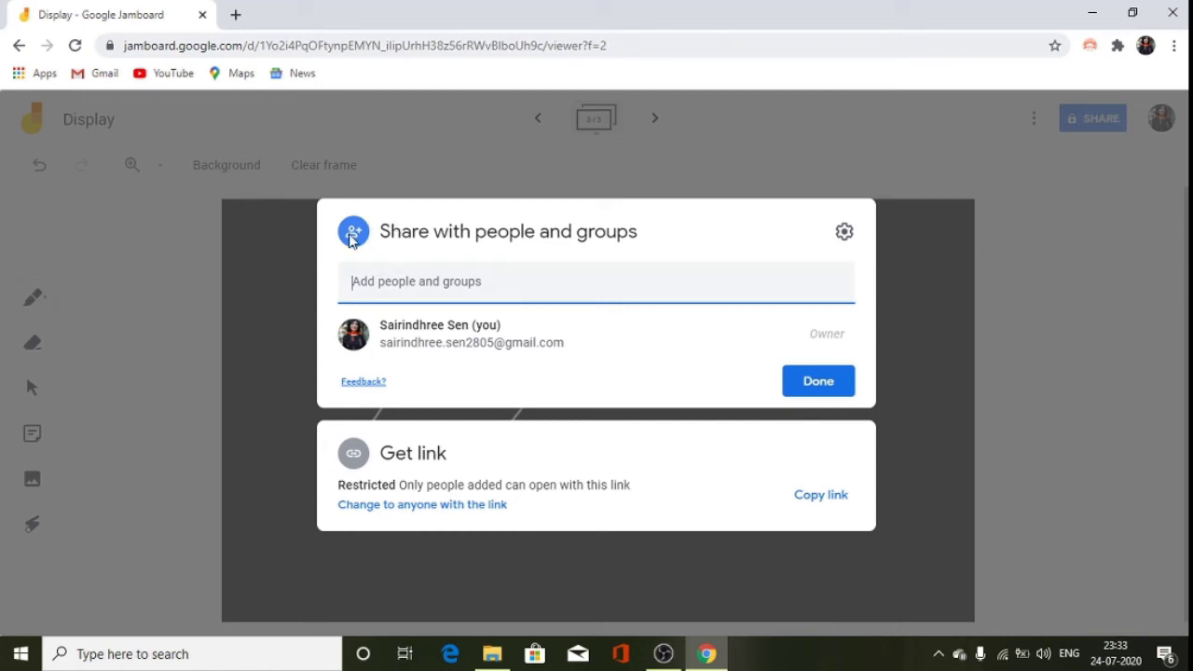
Add a suggested contact as a collaborator with the message 'hjh,kjb'.
left_click(370, 284)
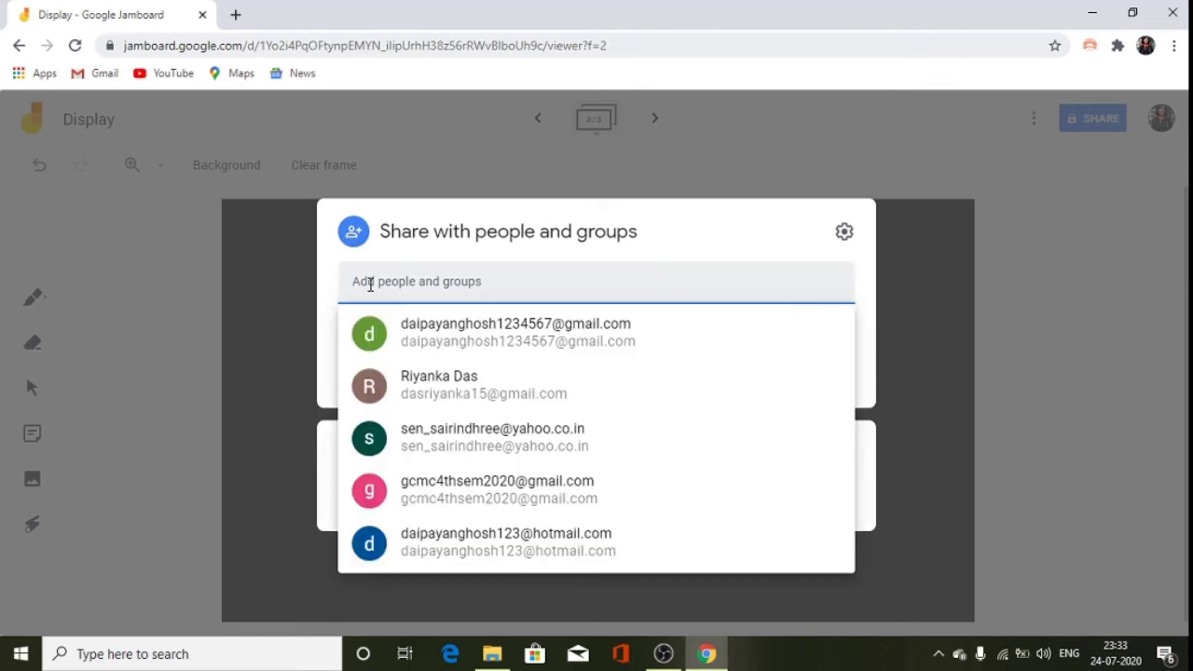
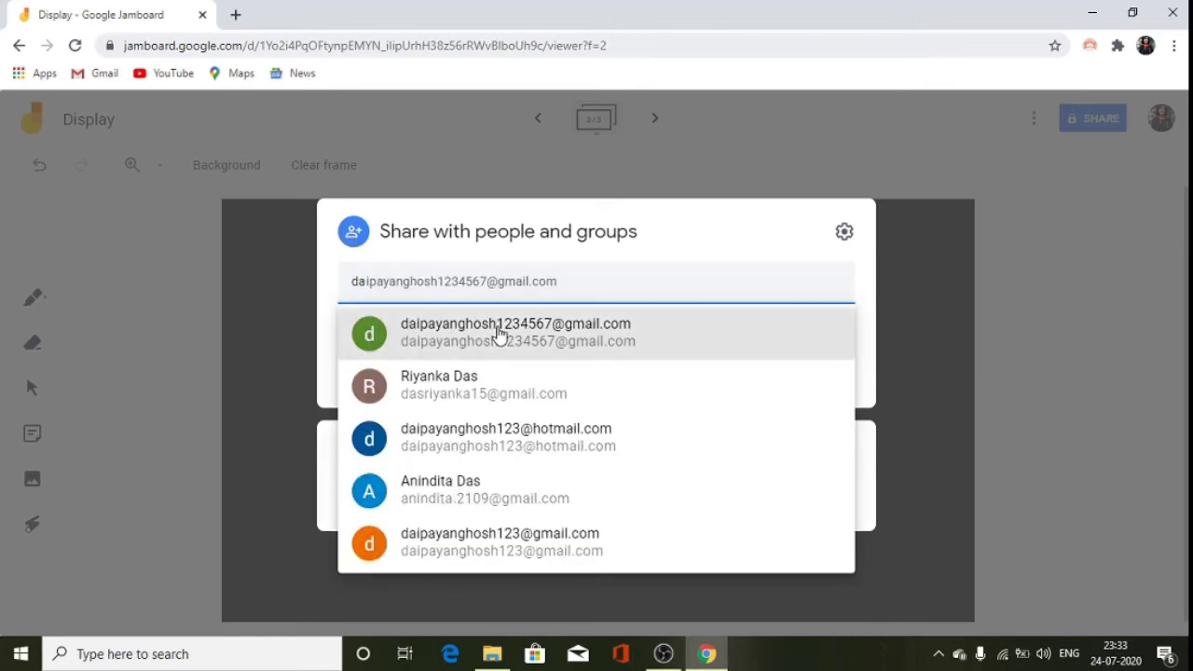
left_click(499, 332)
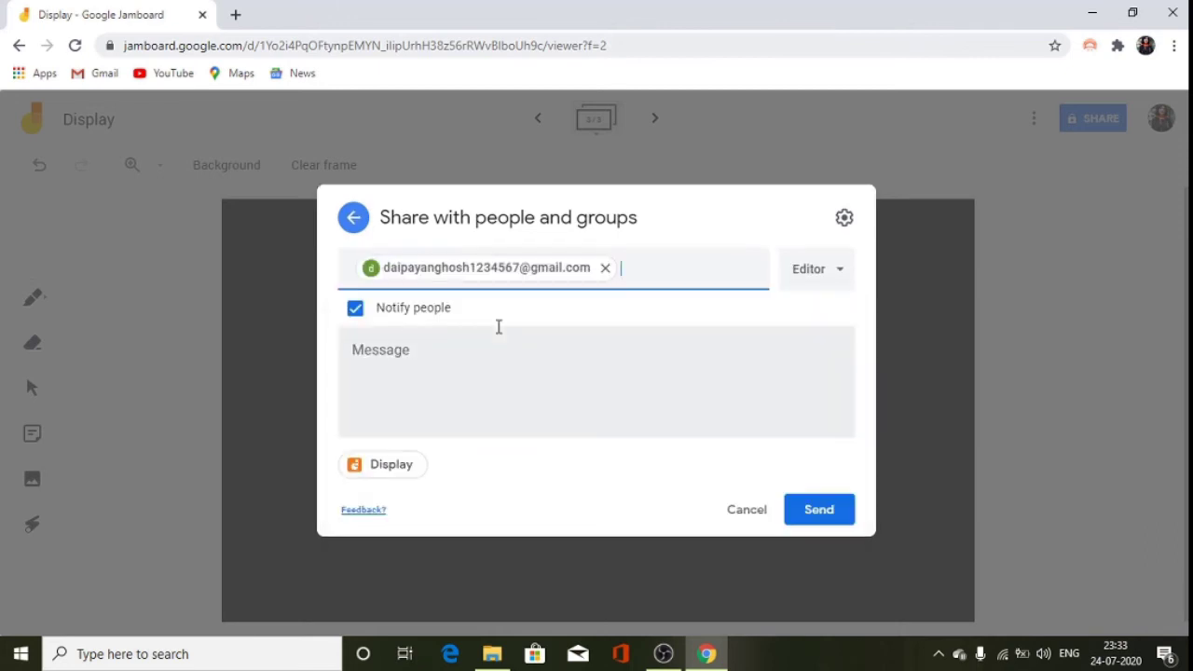
left_click(447, 349)
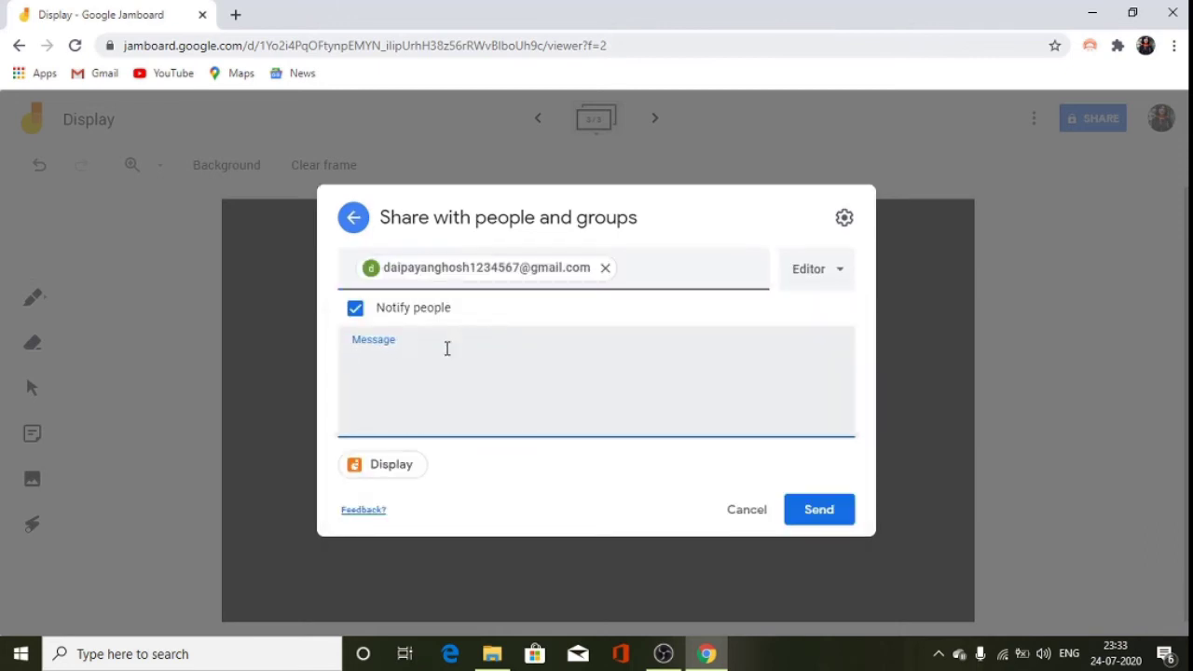
type("hjh,kjb")
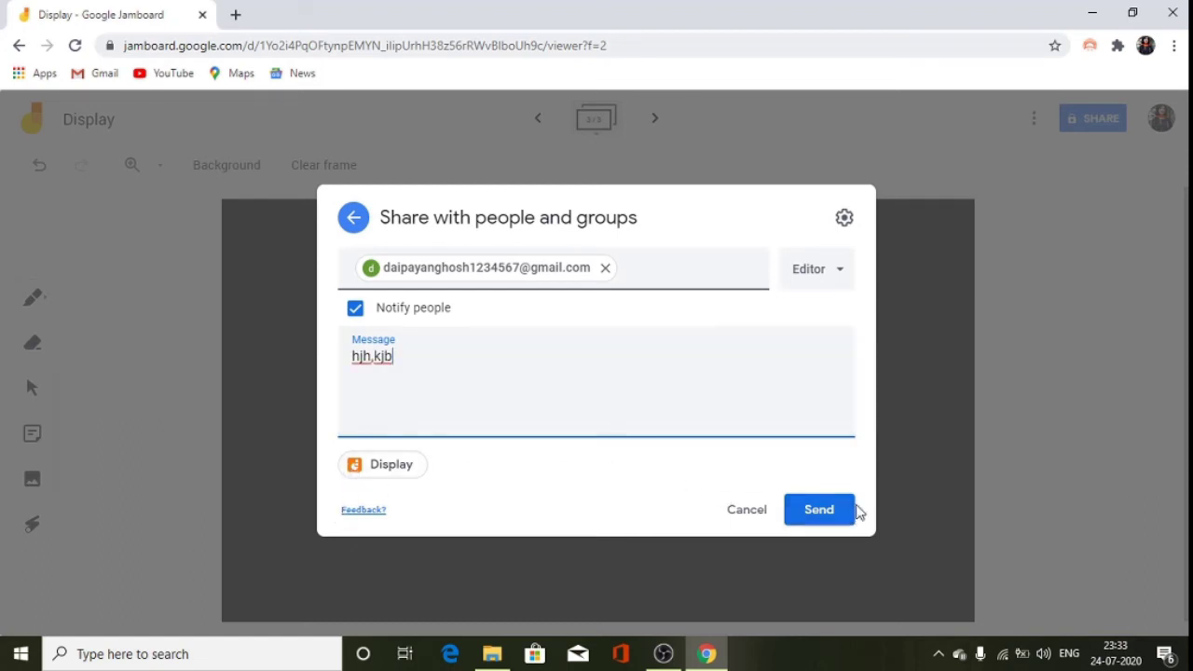
In sharing settings, untick 'Editors can change permissions' and keep viewer download, print and copy allowed.
left_click(844, 217)
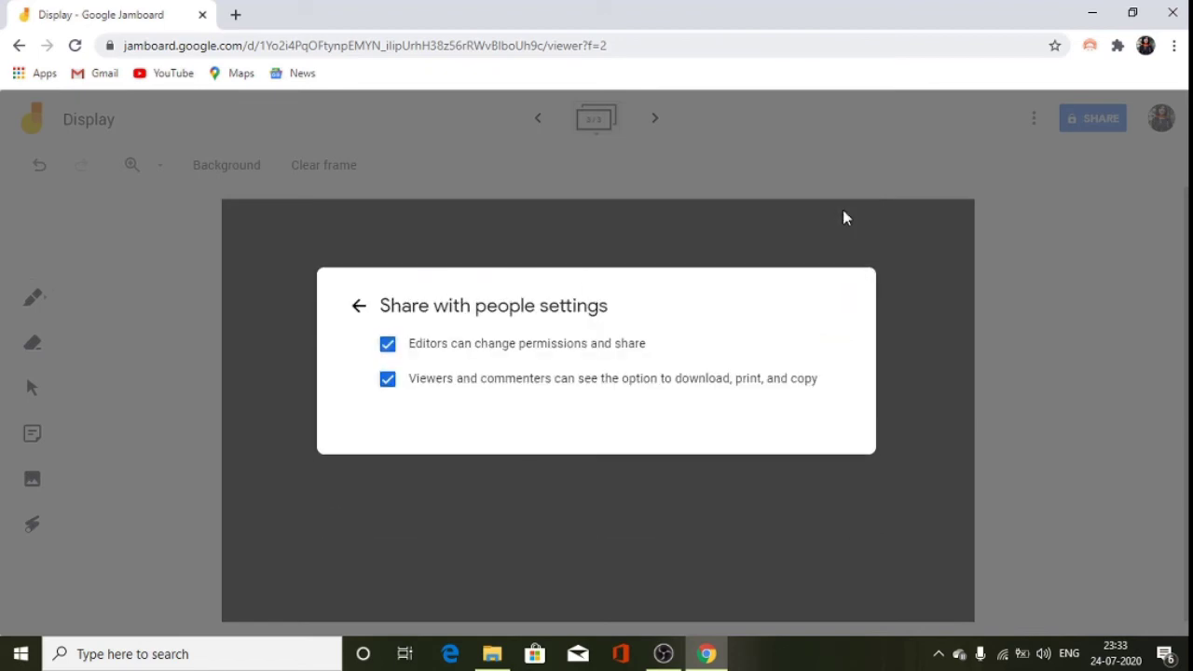
left_click(386, 349)
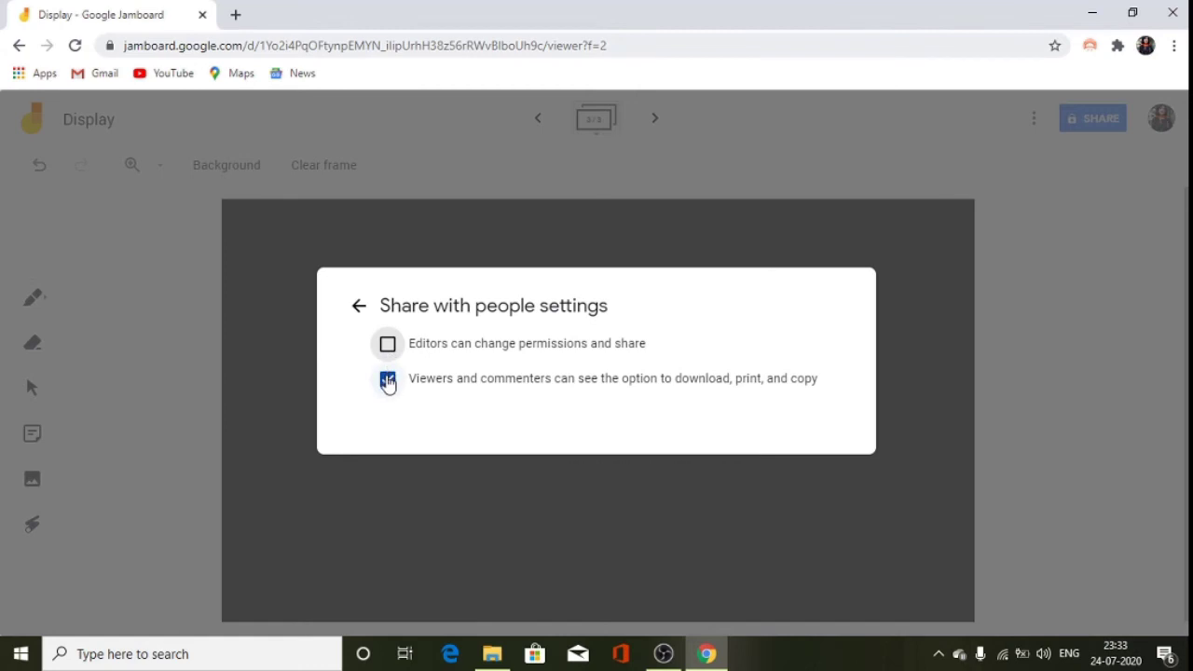
left_click(388, 380)
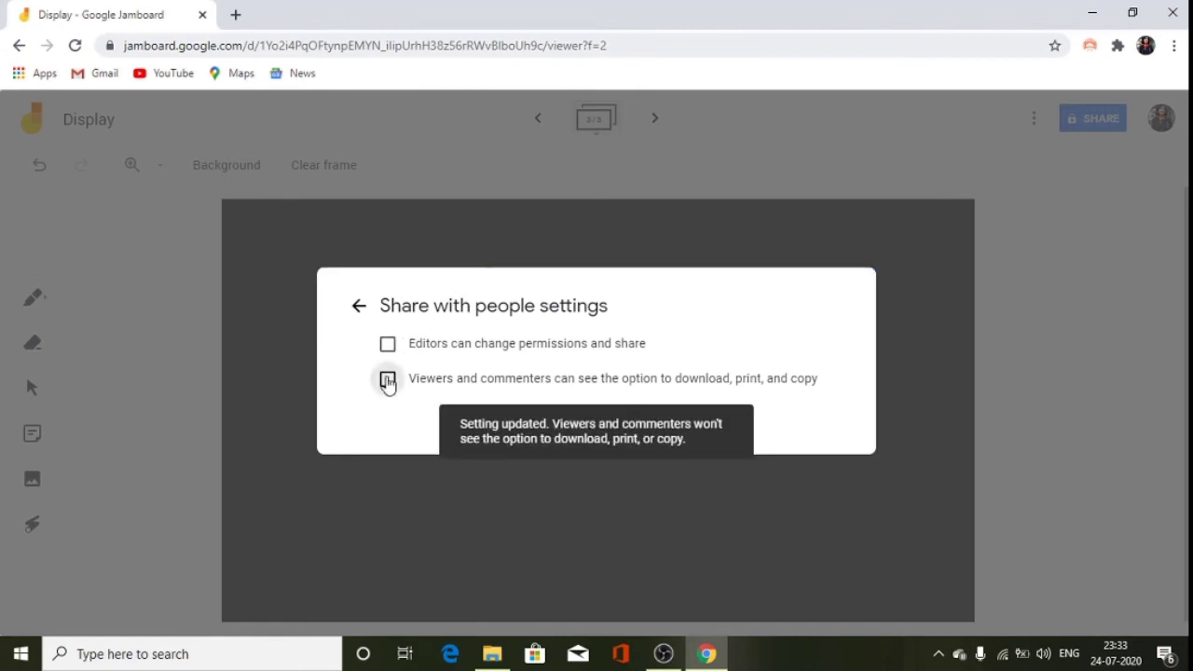
left_click(388, 380)
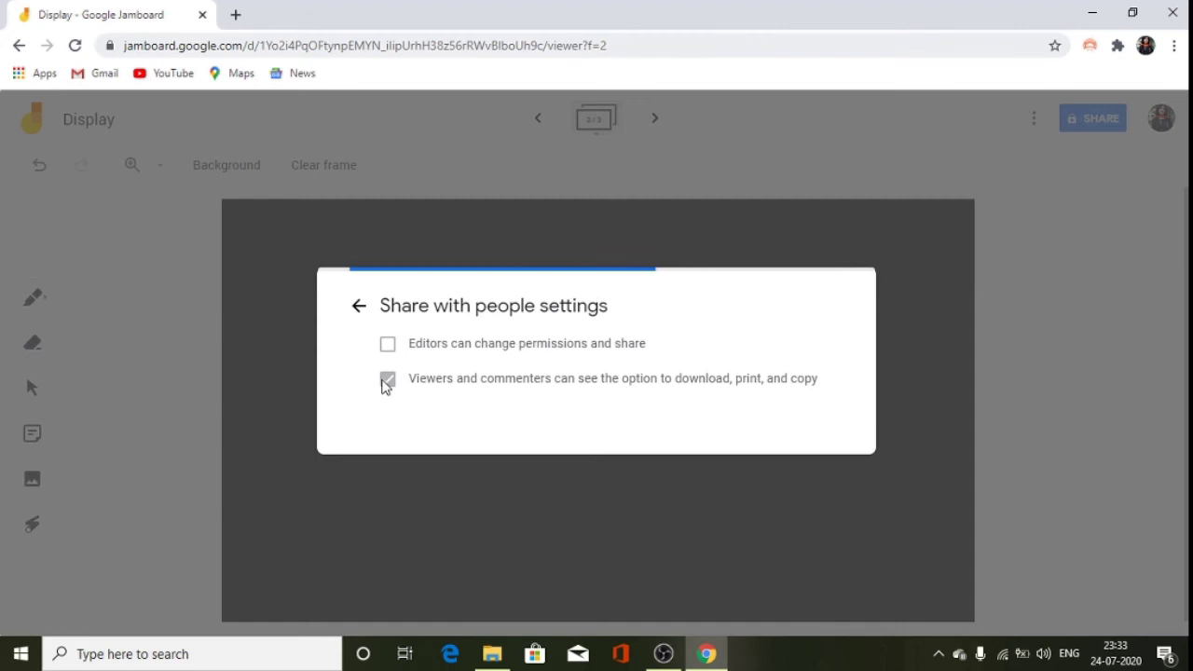
left_click(355, 307)
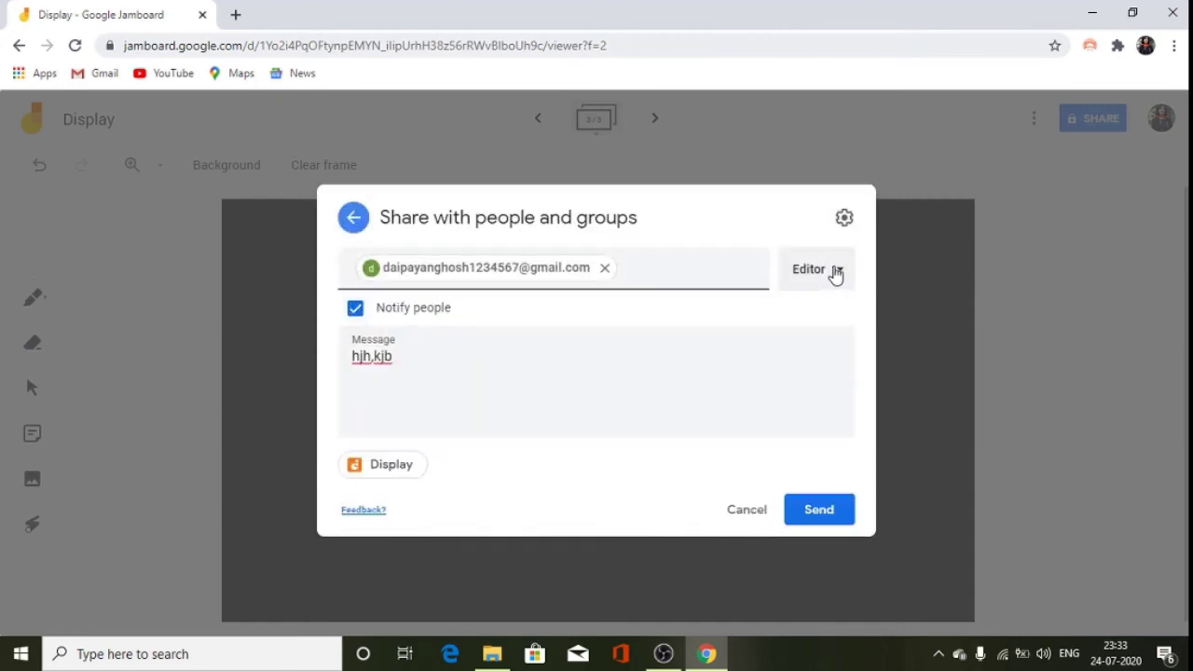
Make the collaborator a Viewer and send the invitation.
left_click(836, 272)
left_click(843, 317)
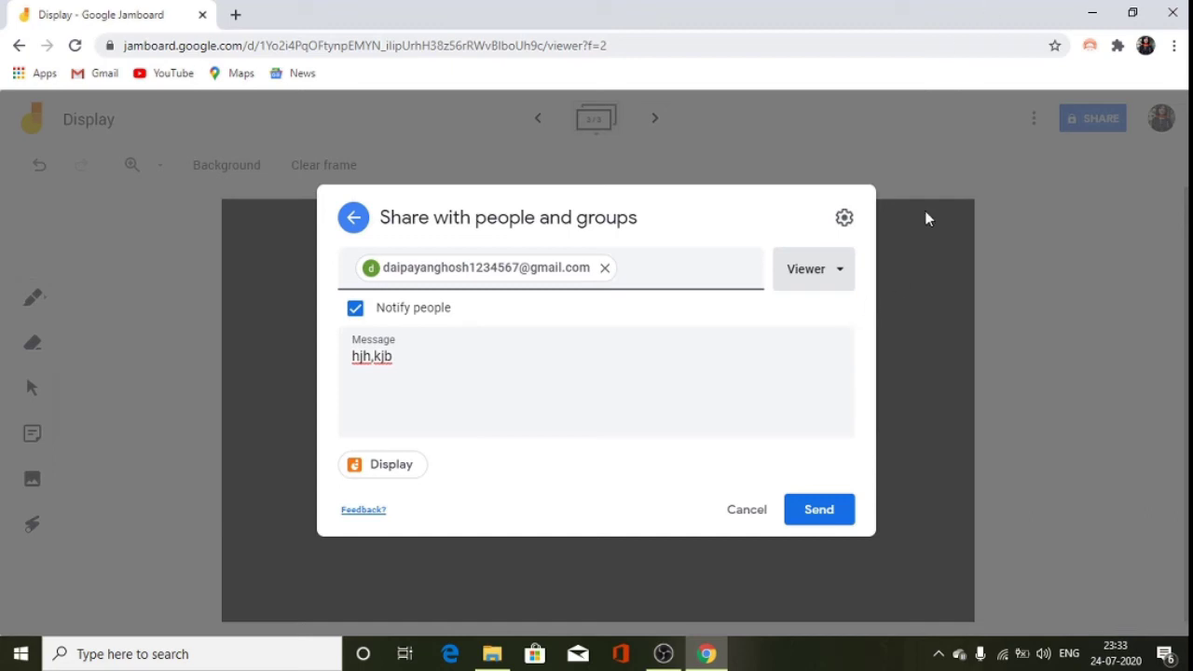
left_click(830, 512)
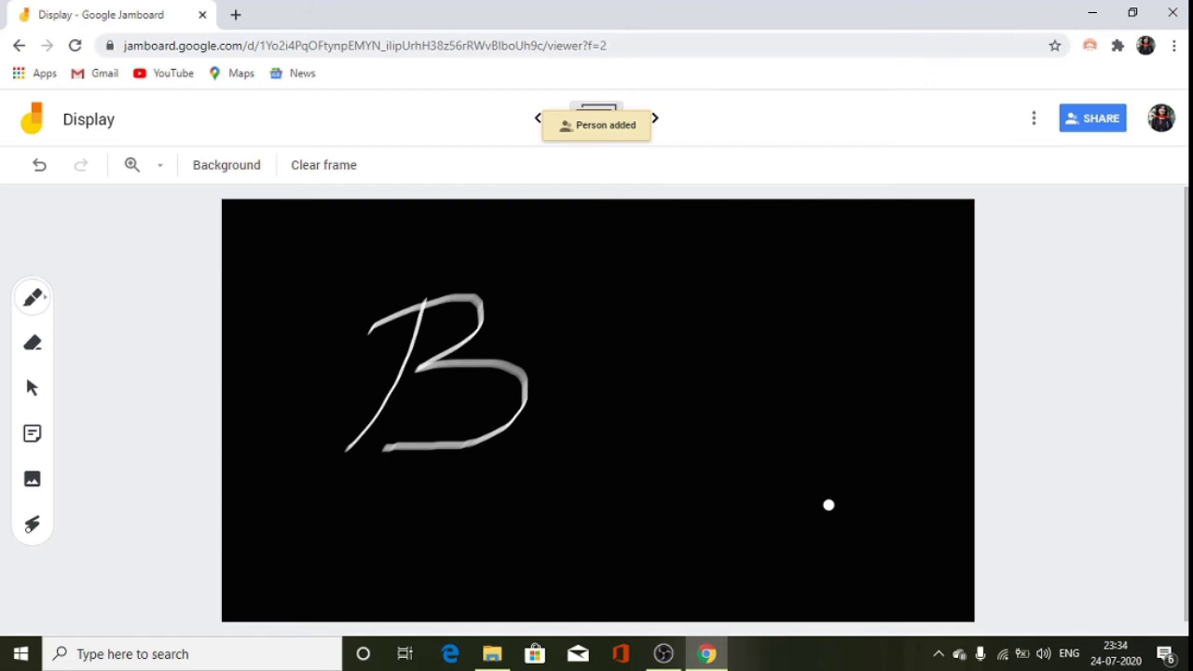
Copy the Display jam's link and set link access to Anyone with the link as Viewer.
left_click(1079, 118)
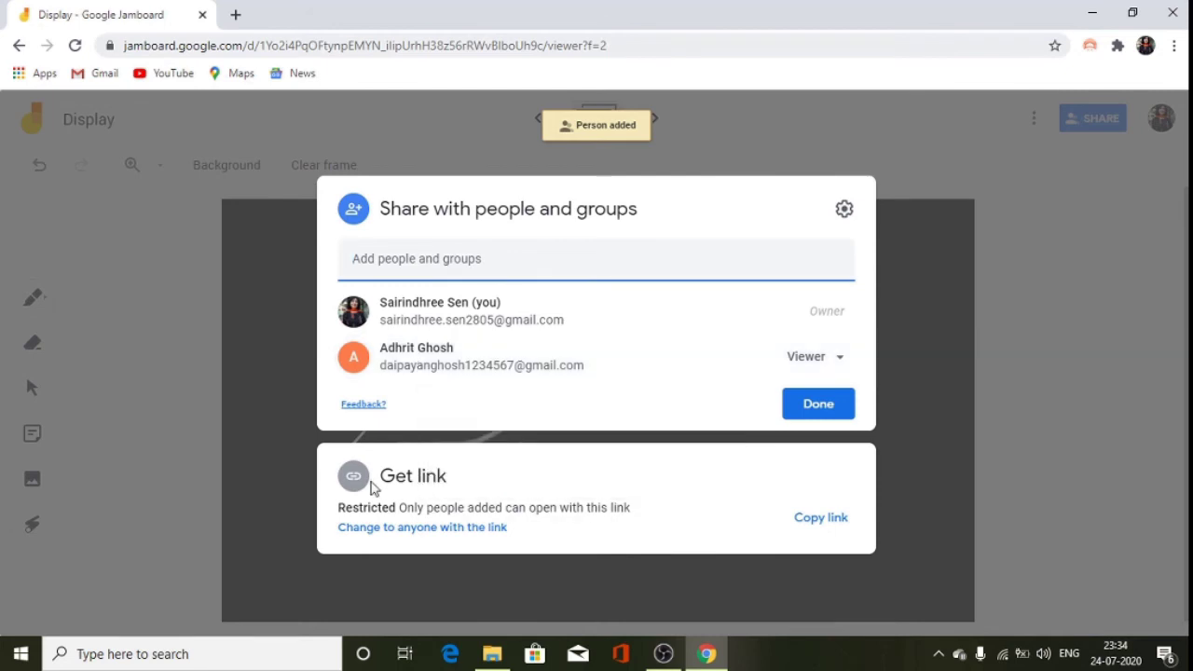
left_click(424, 477)
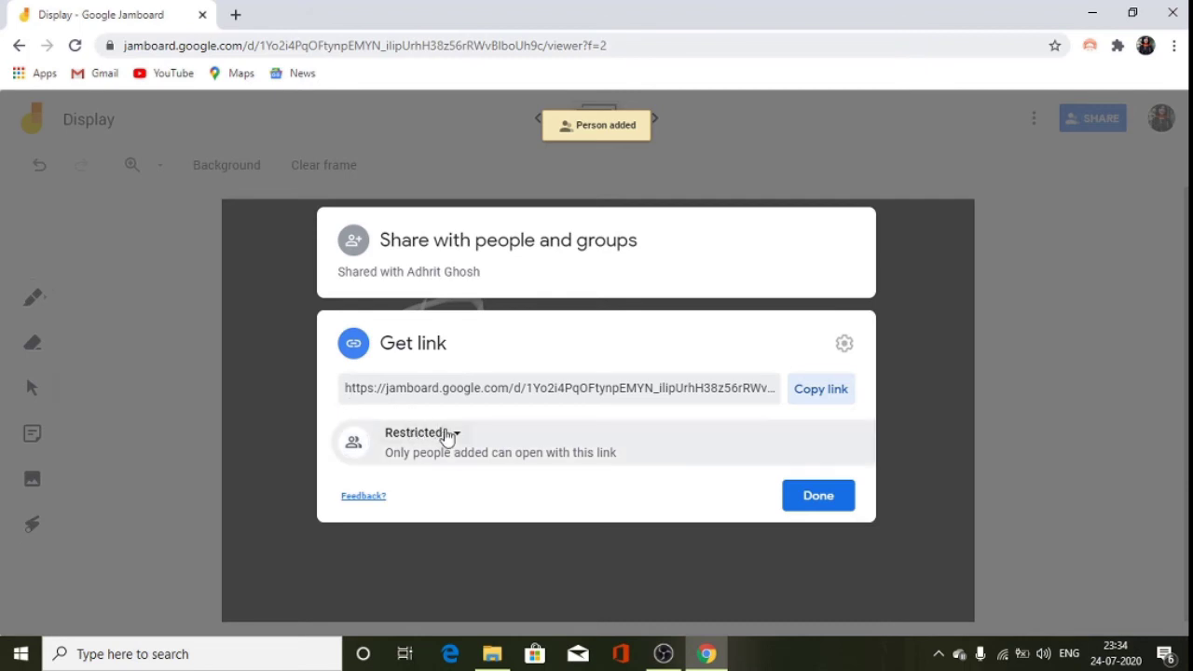
left_click(832, 398)
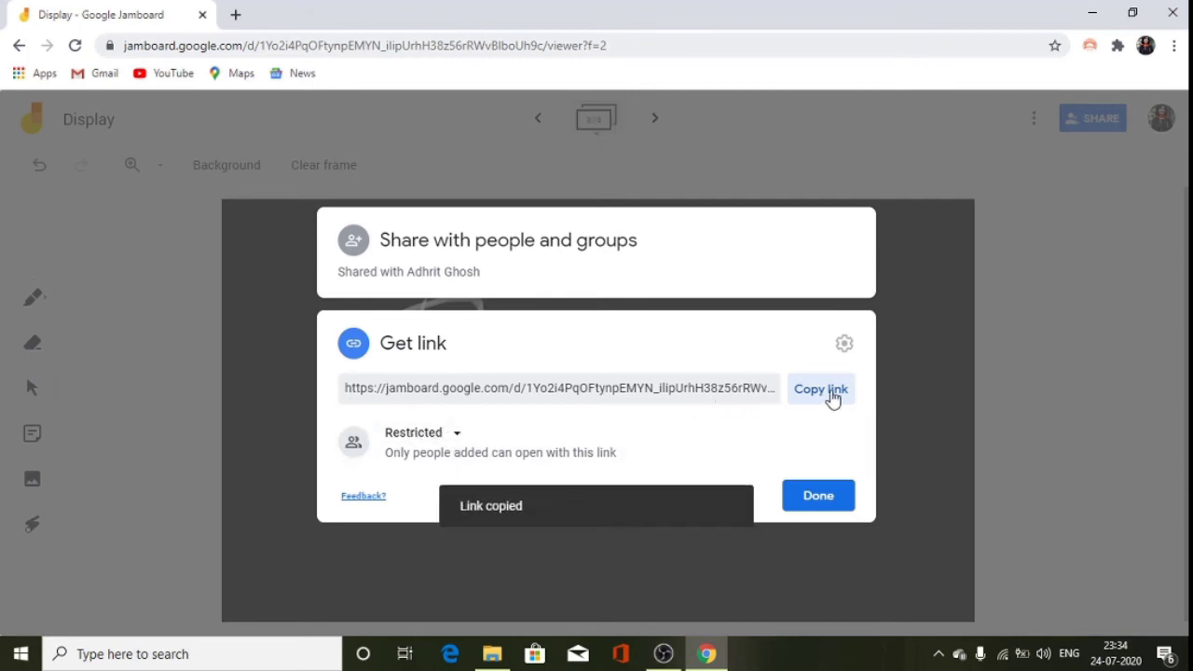
left_click(457, 434)
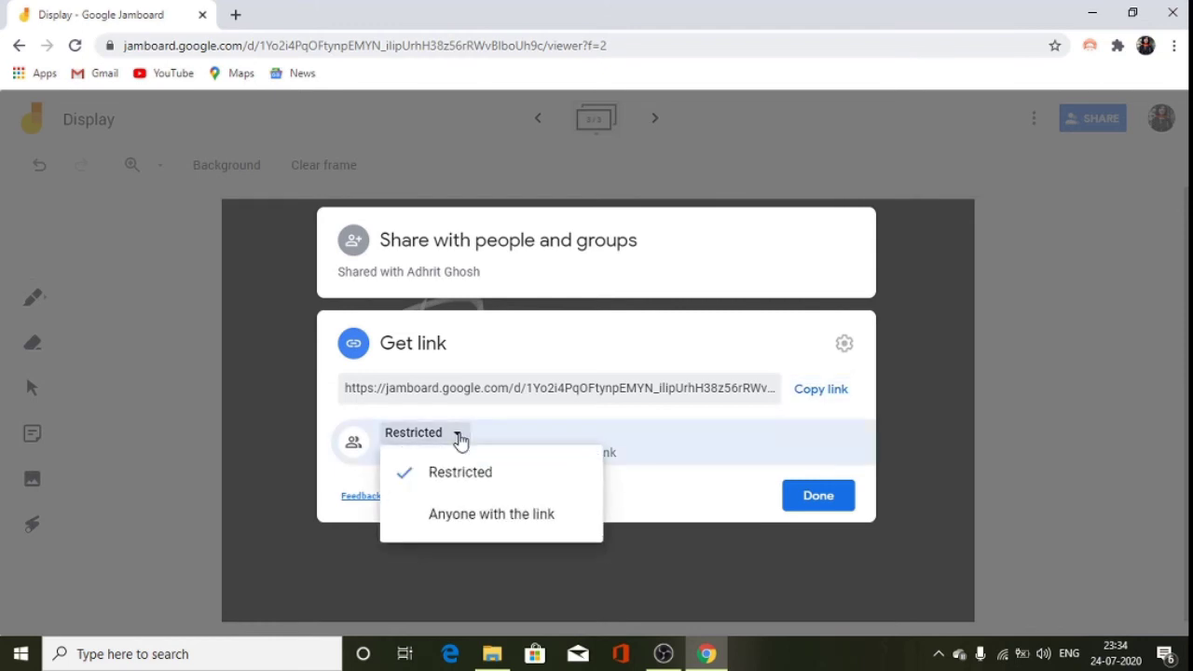
left_click(460, 518)
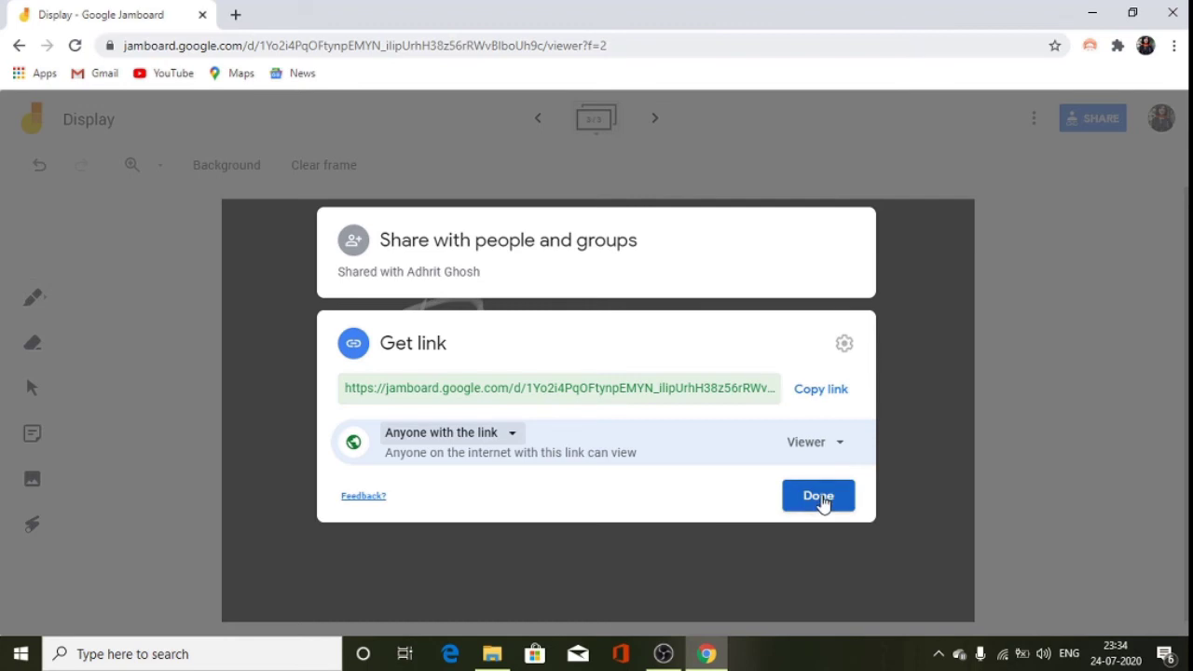
left_click(826, 499)
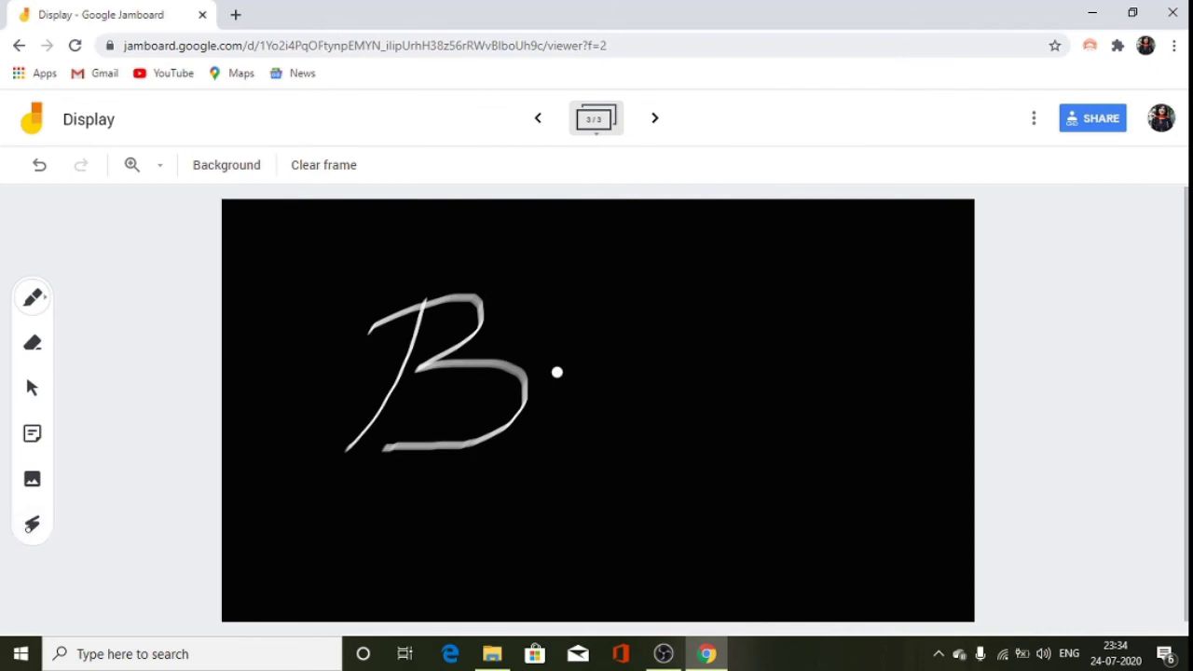
Head to the Jamboard home page and undo the hand-drawn B strokes three times.
left_click(32, 118)
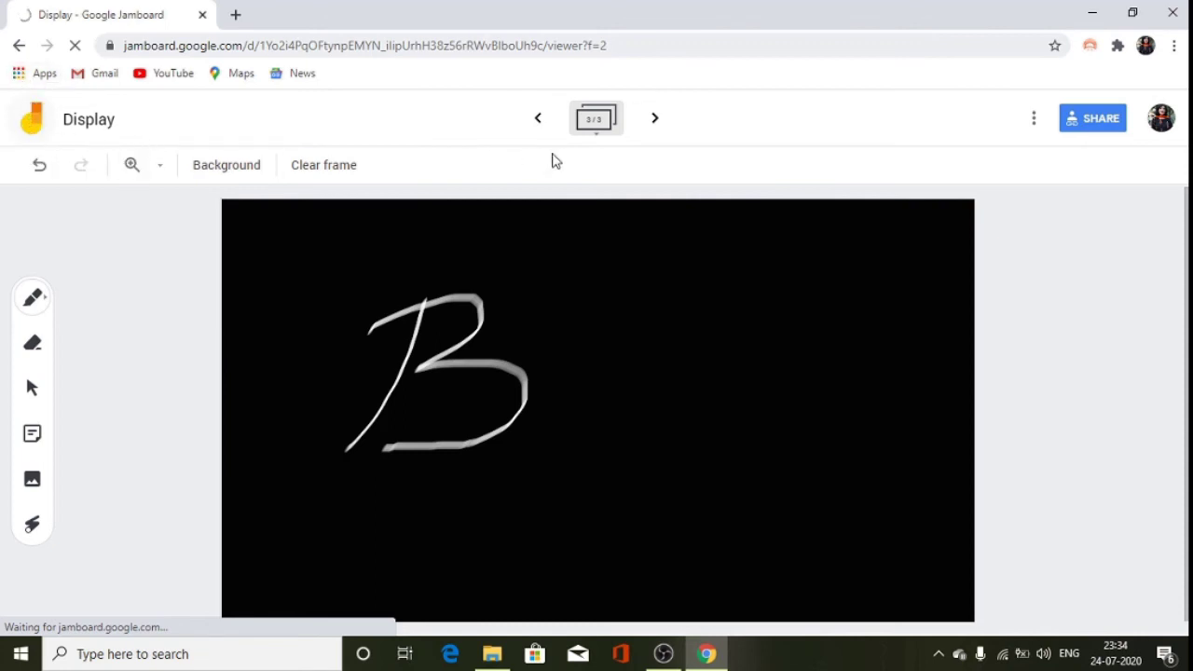
left_click(36, 176)
left_click(36, 176)
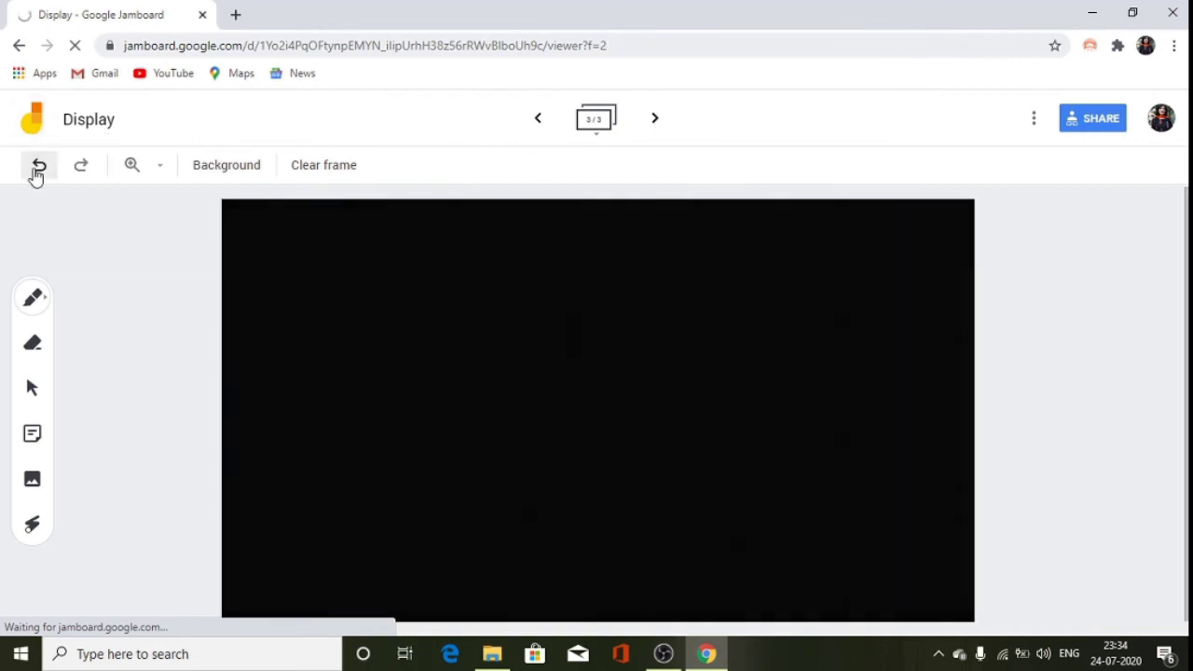
left_click(36, 176)
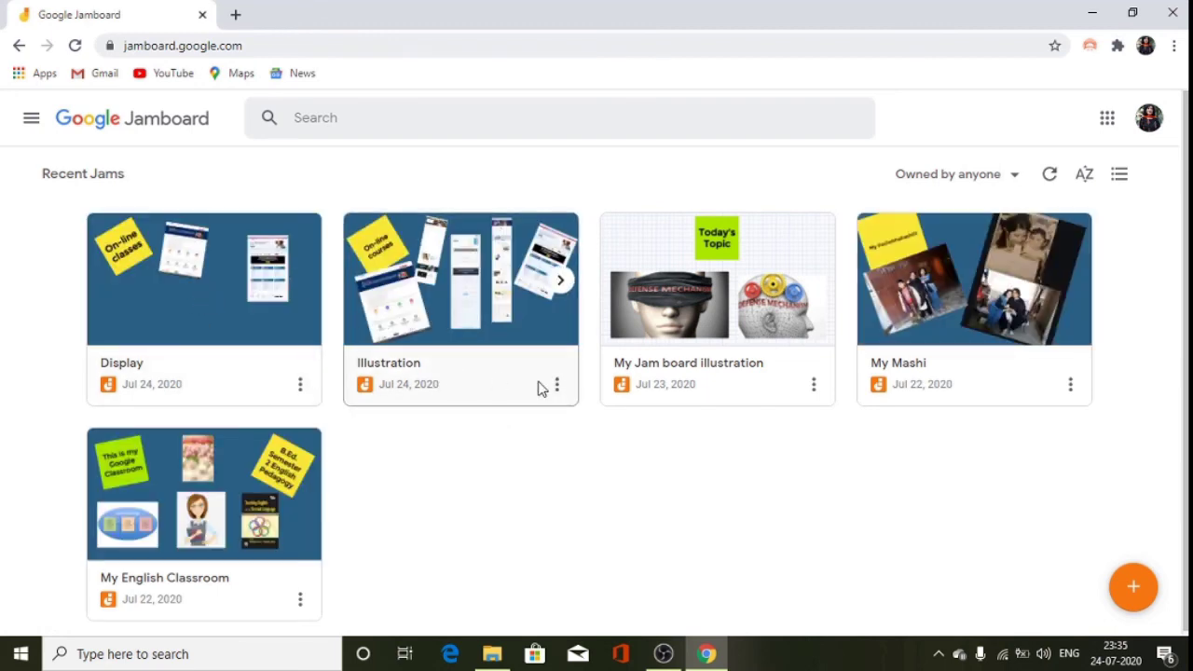
left_click(444, 292)
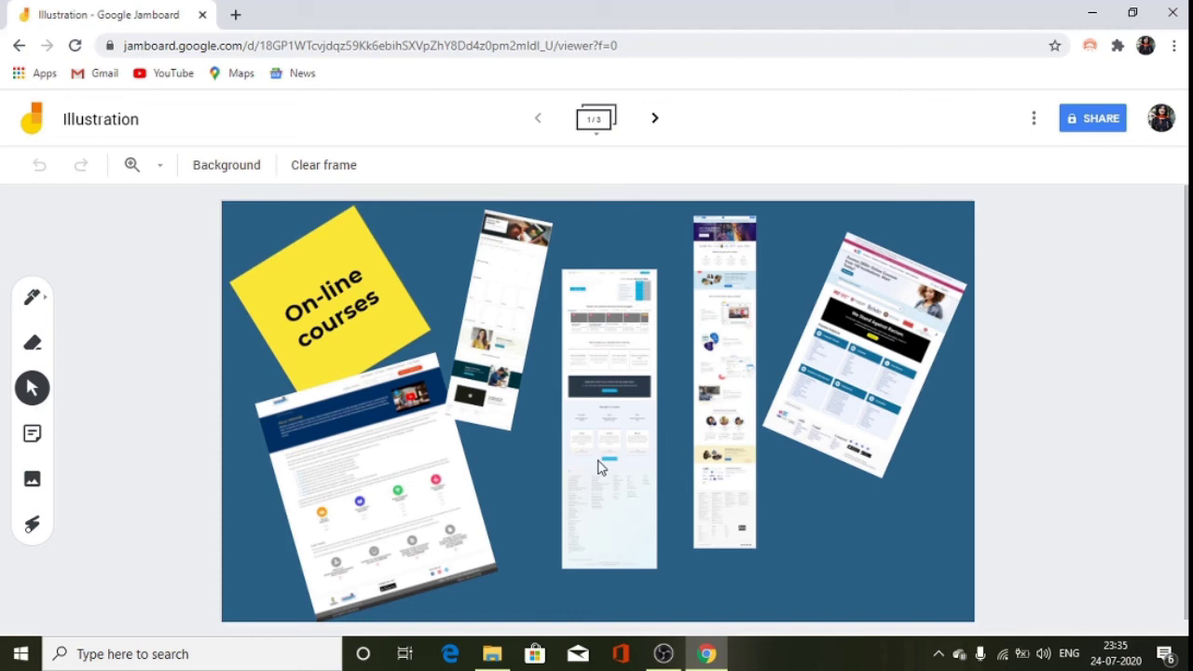
left_click(654, 121)
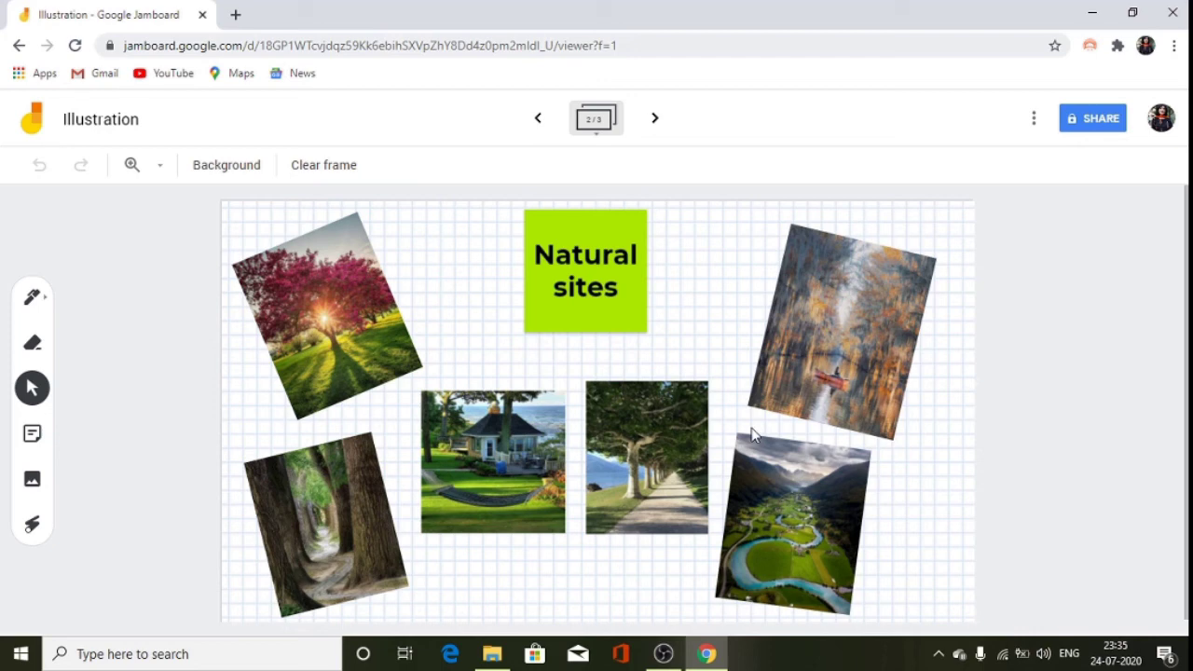
left_click(19, 47)
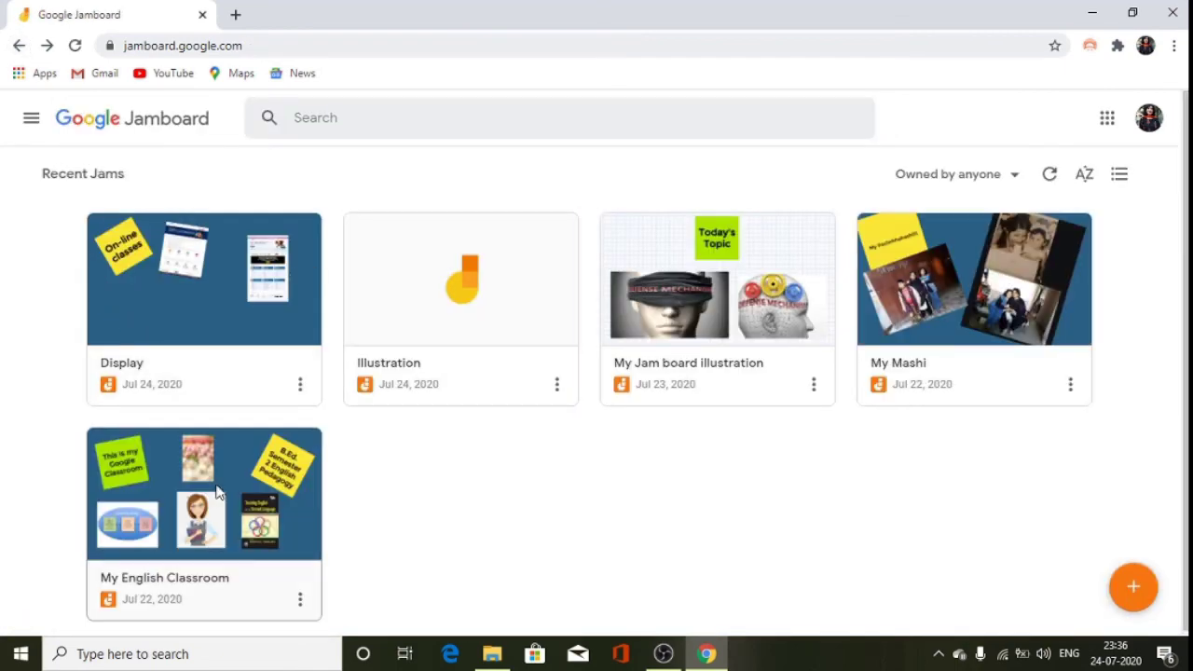
Open the My English Classroom jam, return home, then start a new Classroom assignment from Classwork.
left_click(218, 483)
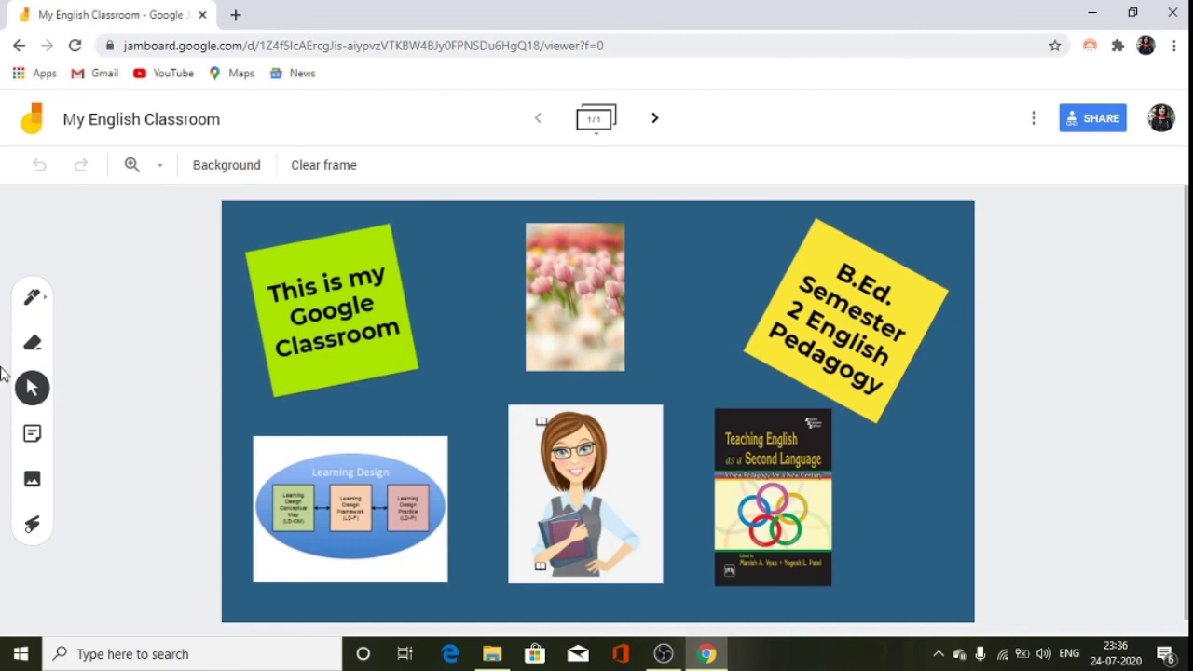
left_click(28, 125)
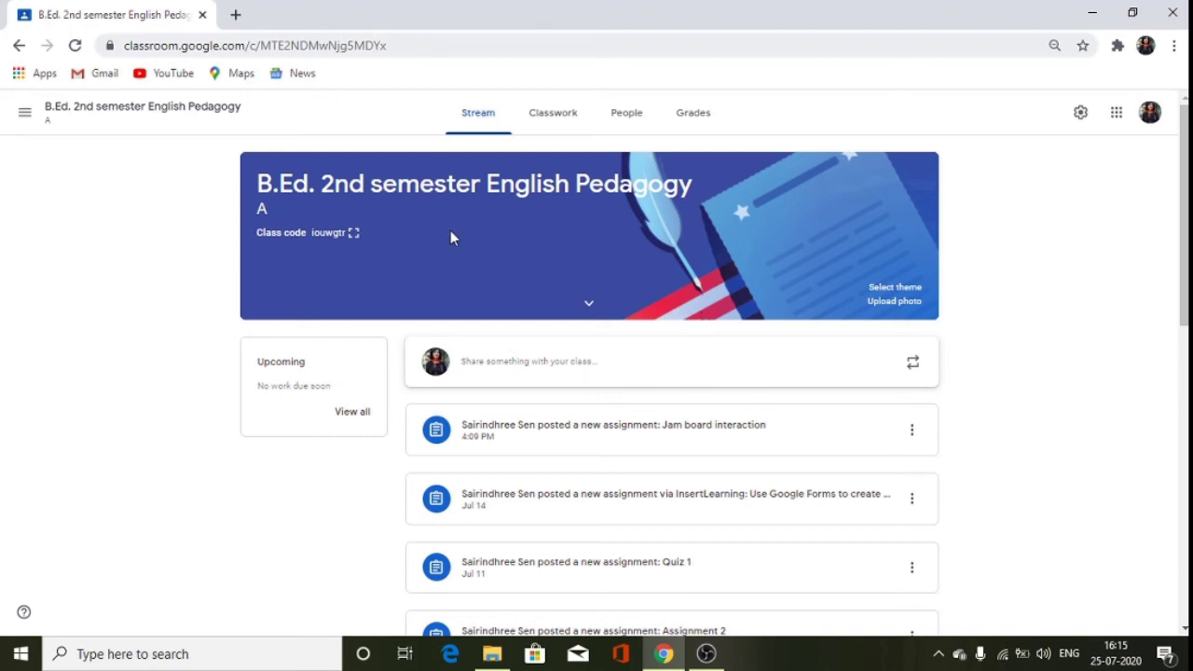
left_click(547, 112)
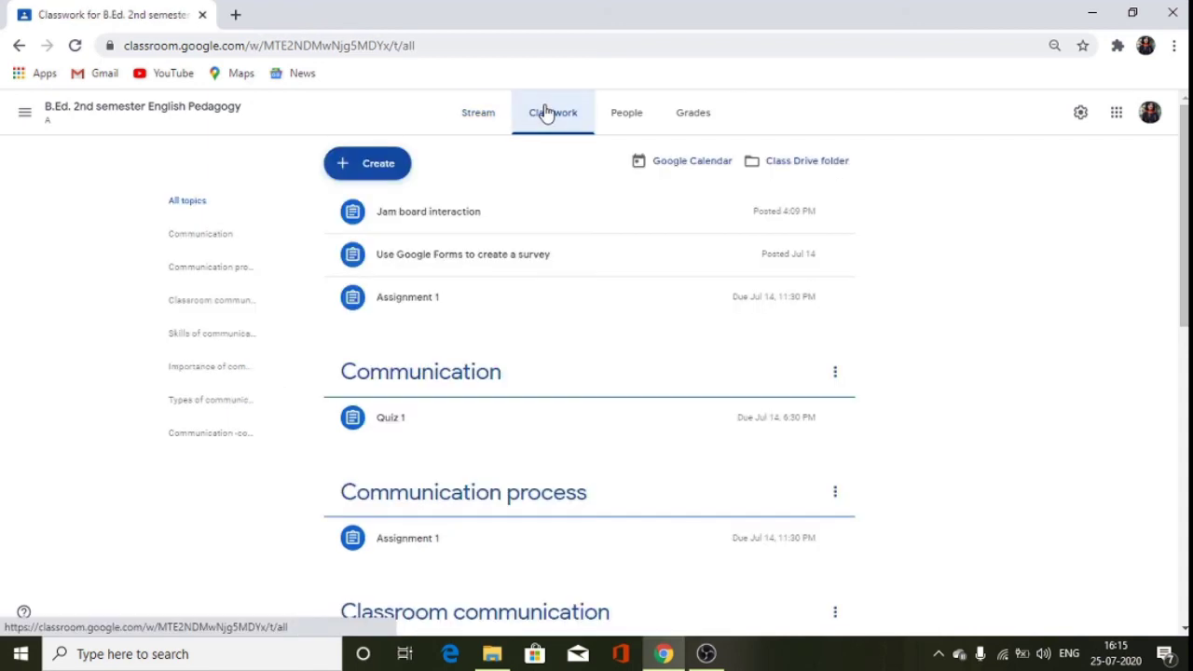
left_click(376, 176)
left_click(387, 202)
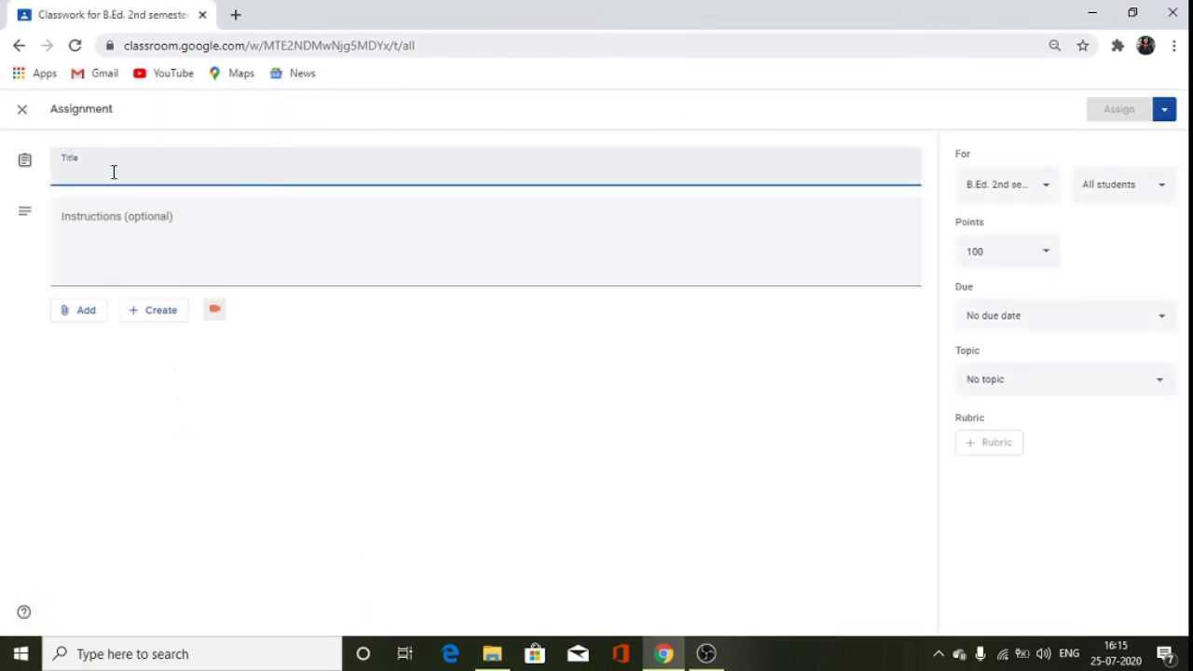
Title the assignment 'Jamboard assignment' and attach the Illustration jam from Google Drive.
type("Ja")
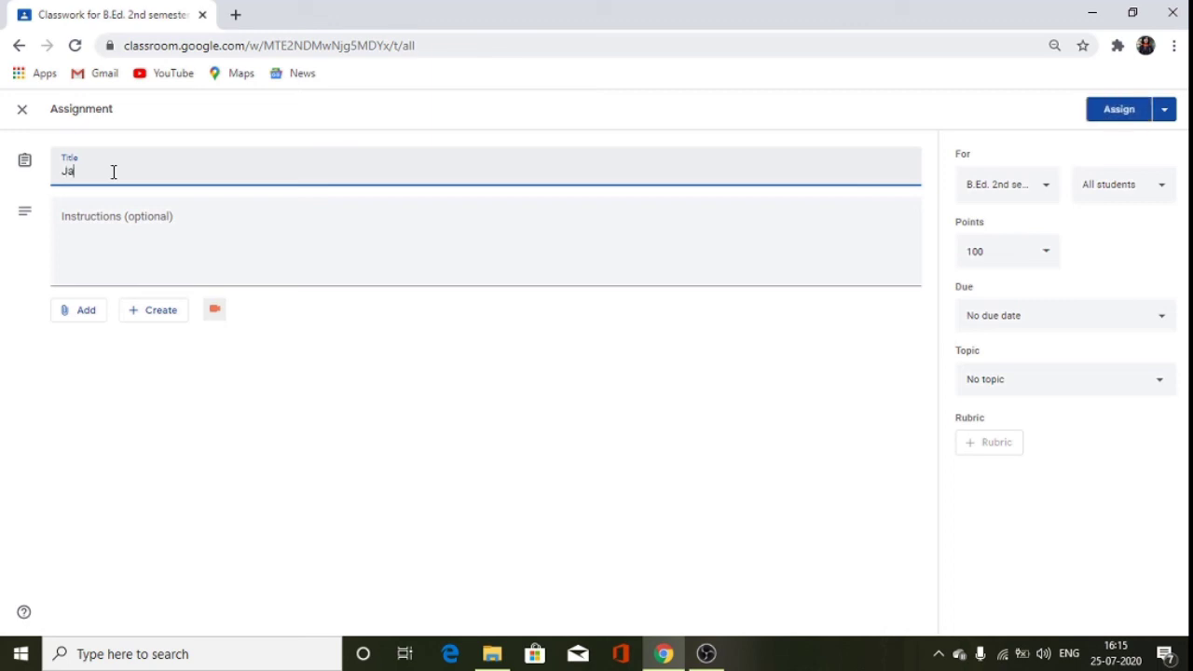
type("mboard assignment")
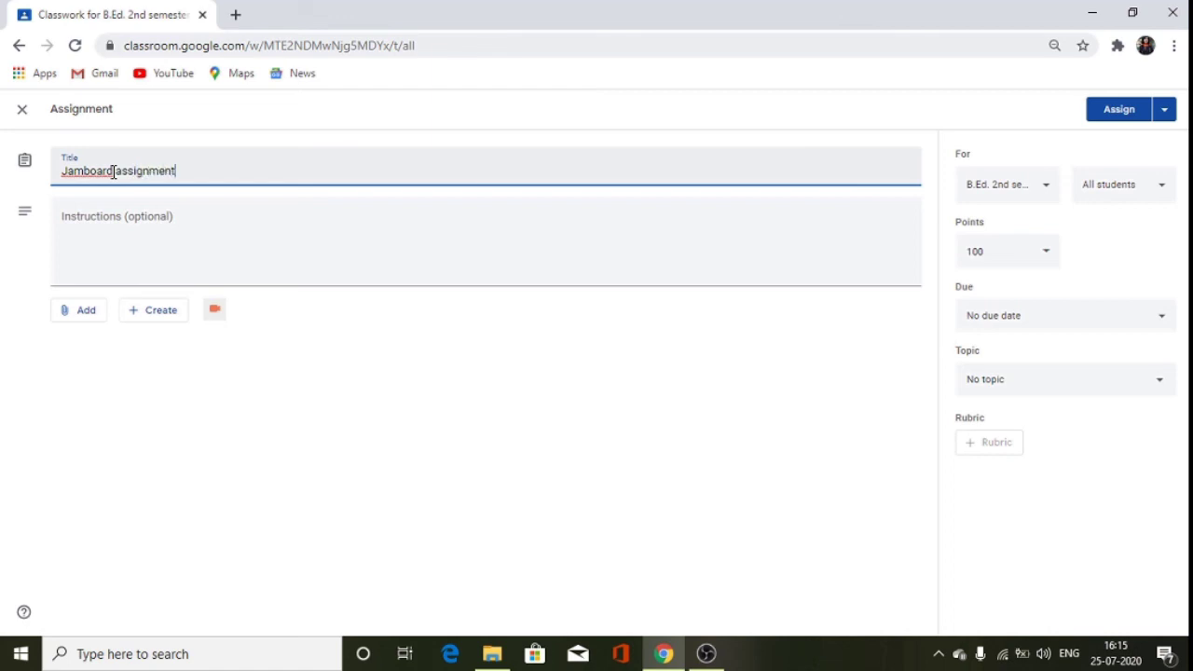
left_click(117, 236)
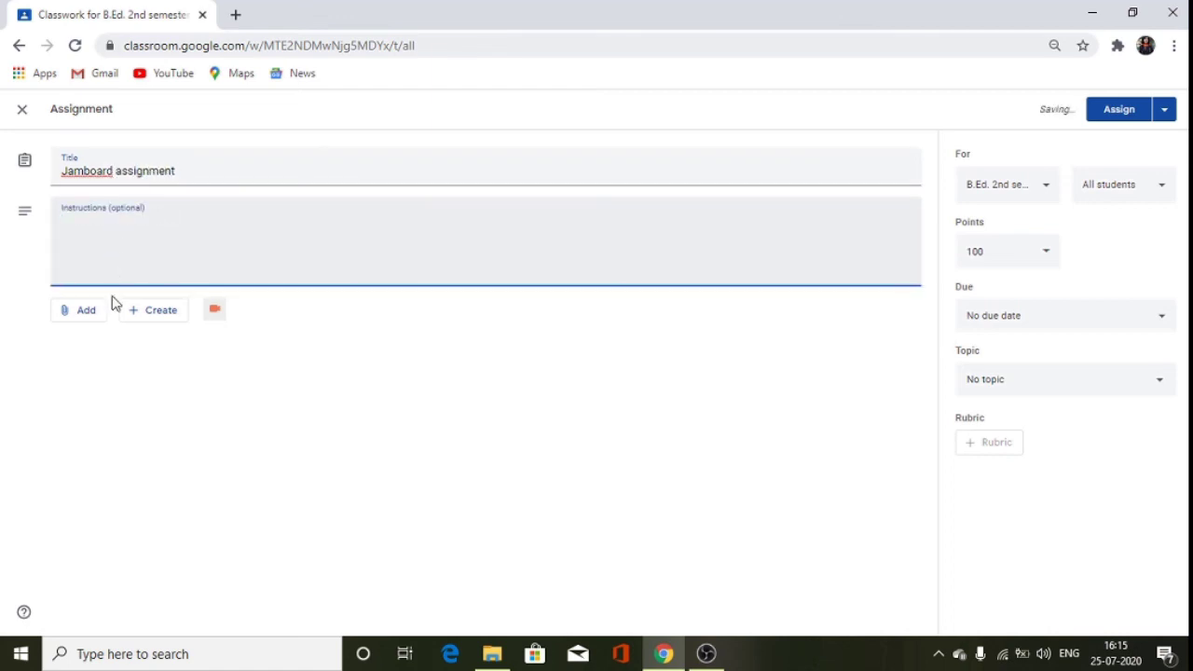
left_click(92, 320)
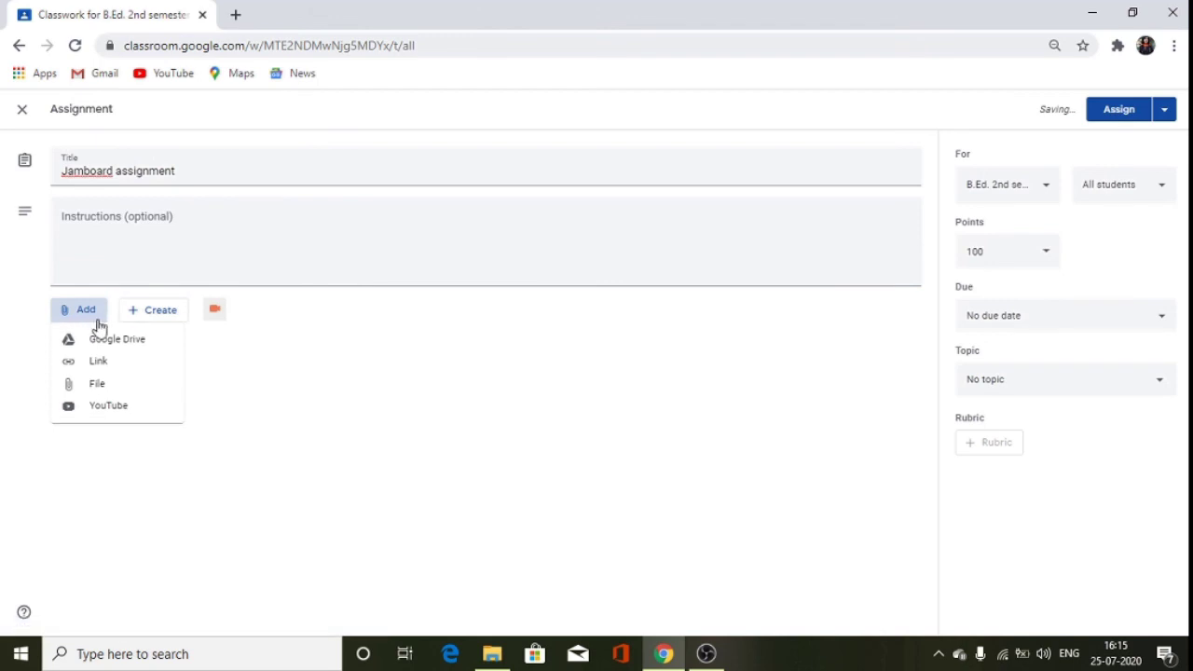
left_click(120, 340)
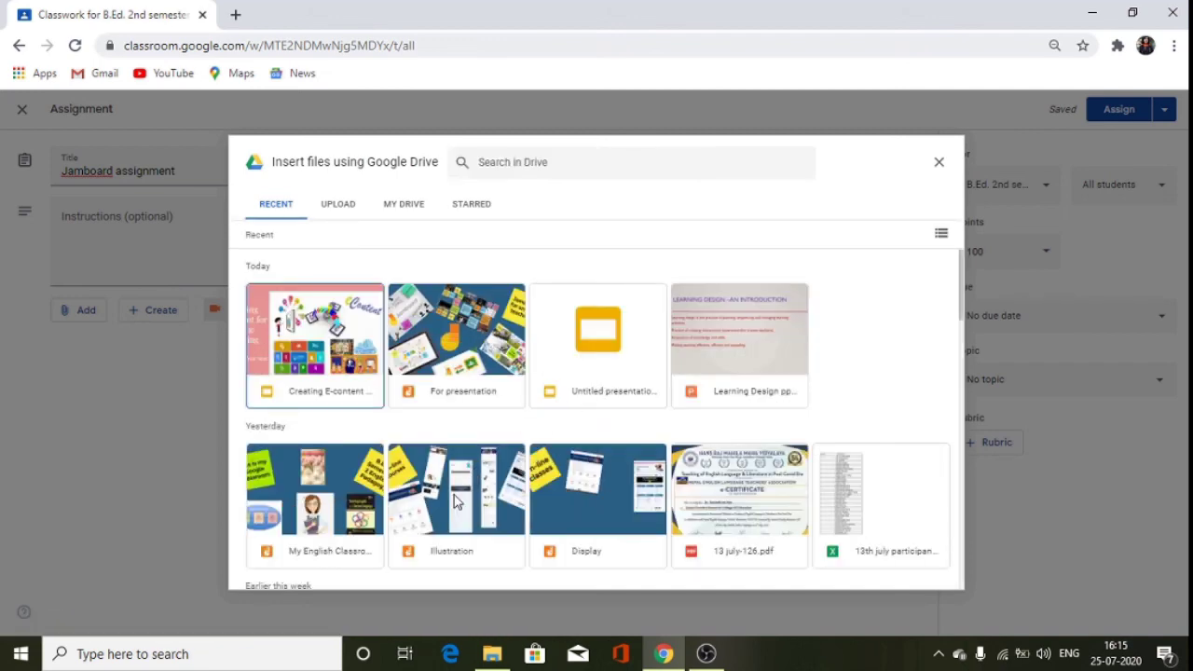
left_click(459, 501)
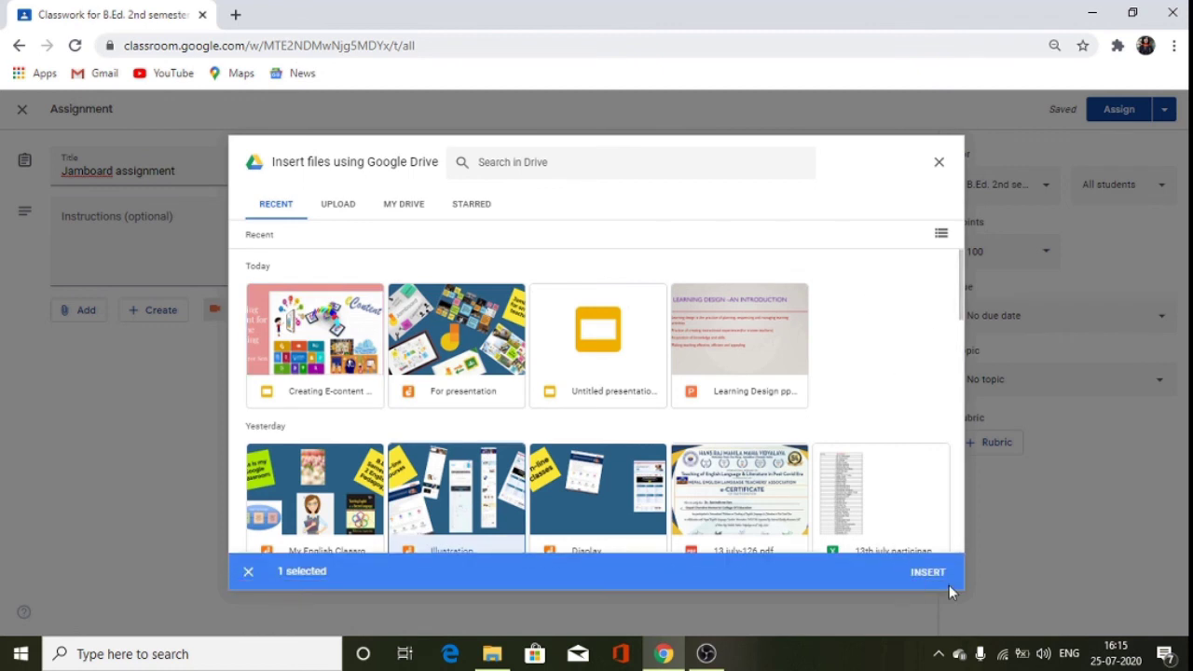
left_click(928, 574)
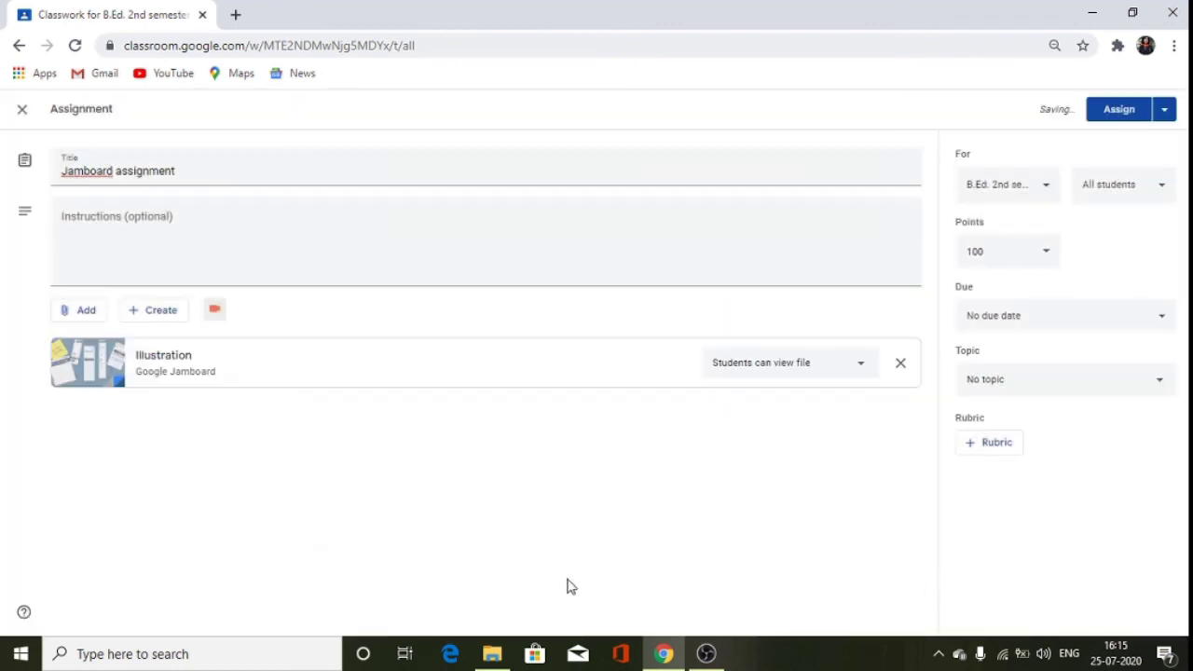
Let students edit the Illustration file and change the points from 100 to 10.
left_click(864, 365)
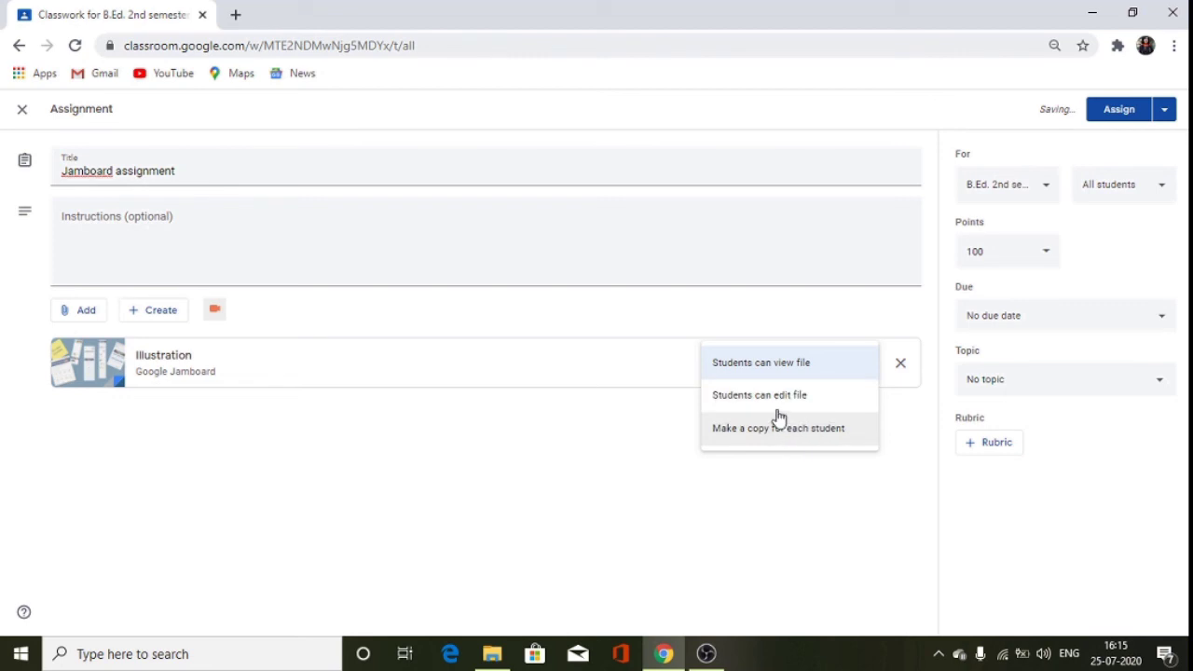
left_click(776, 401)
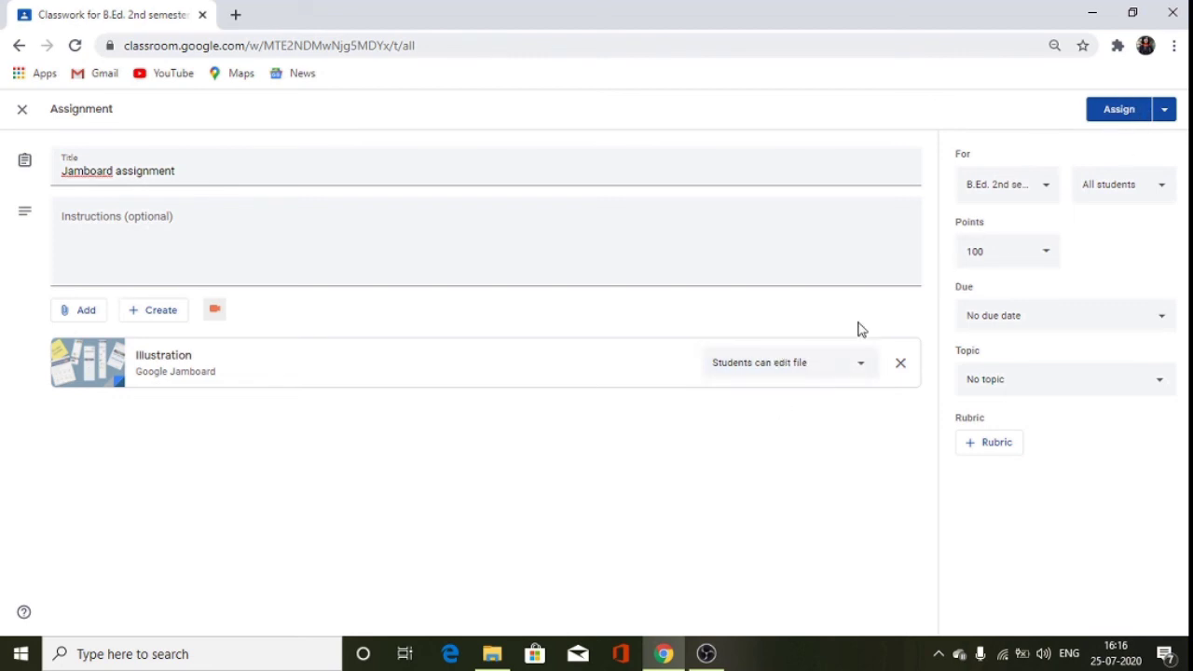
left_click(1045, 255)
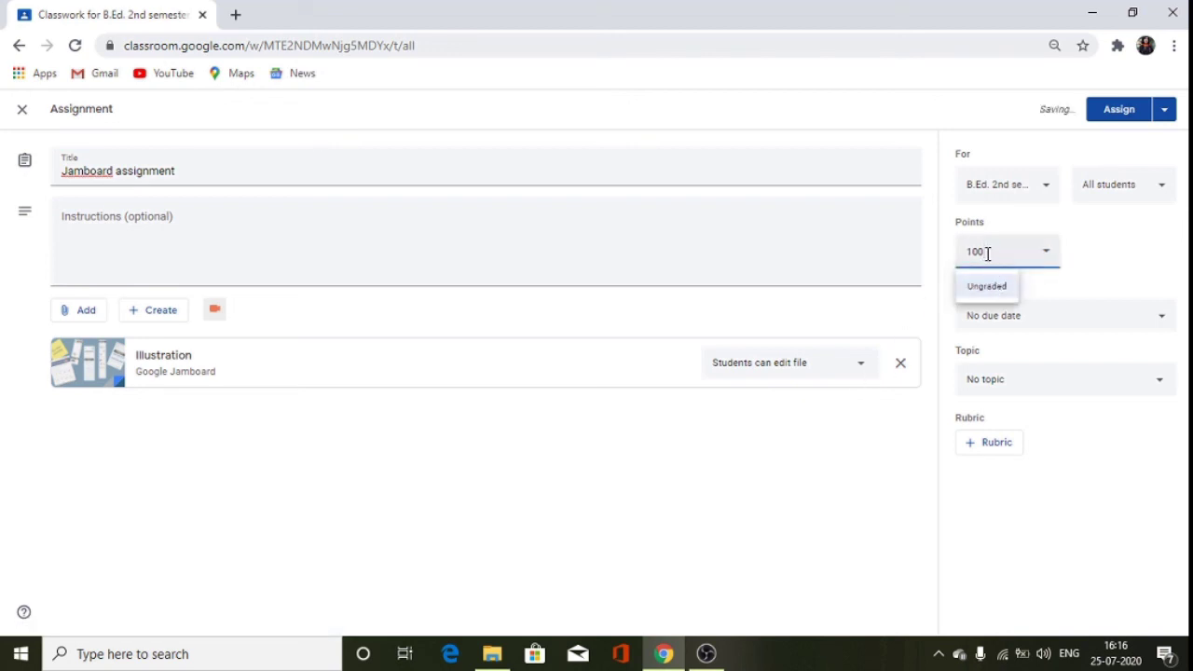
left_click(1097, 238)
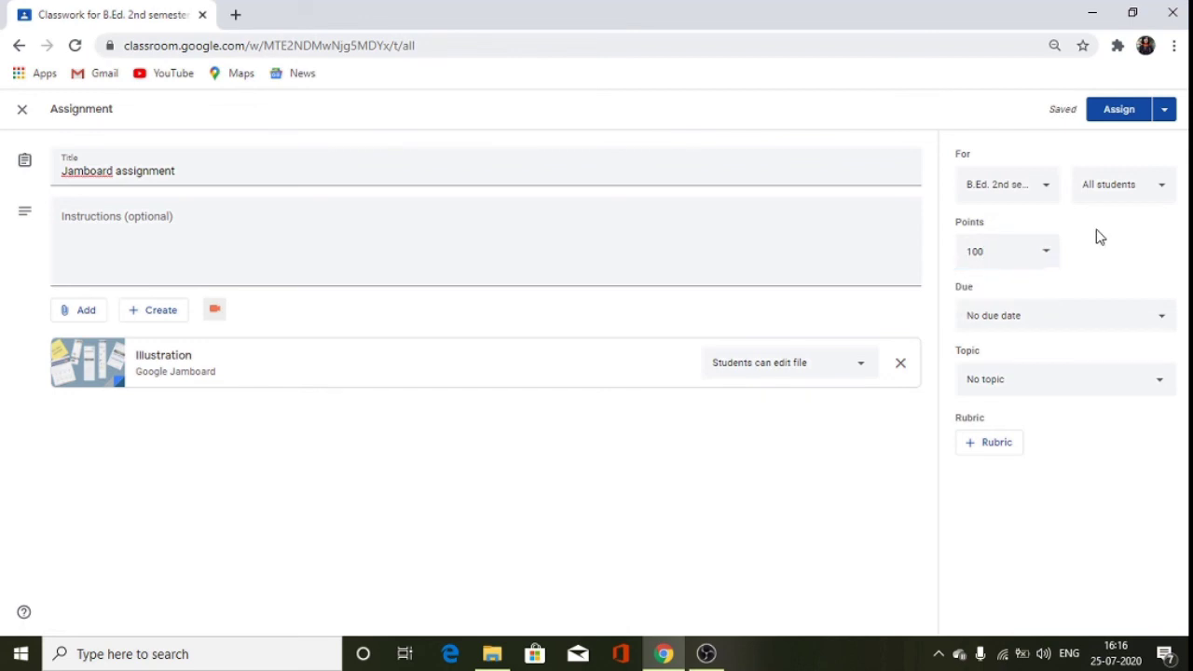
left_click(998, 251)
key("BackSpace")
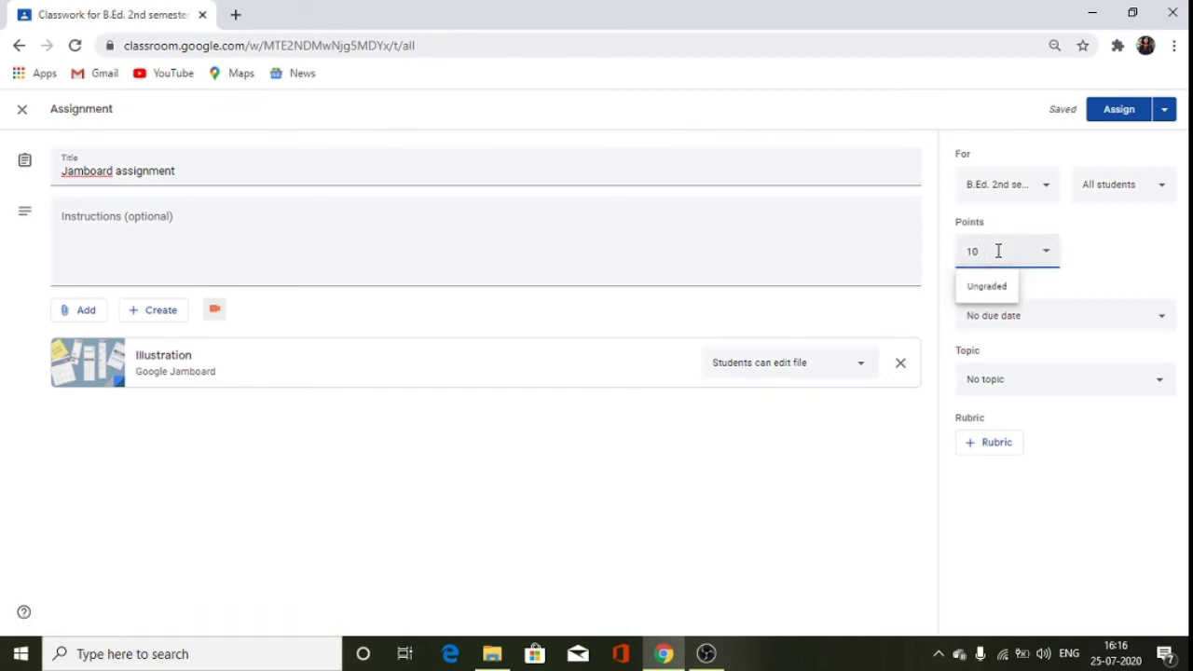
left_click(1058, 293)
Set the assignment's due date to Tue, Jul 28.
left_click(1161, 315)
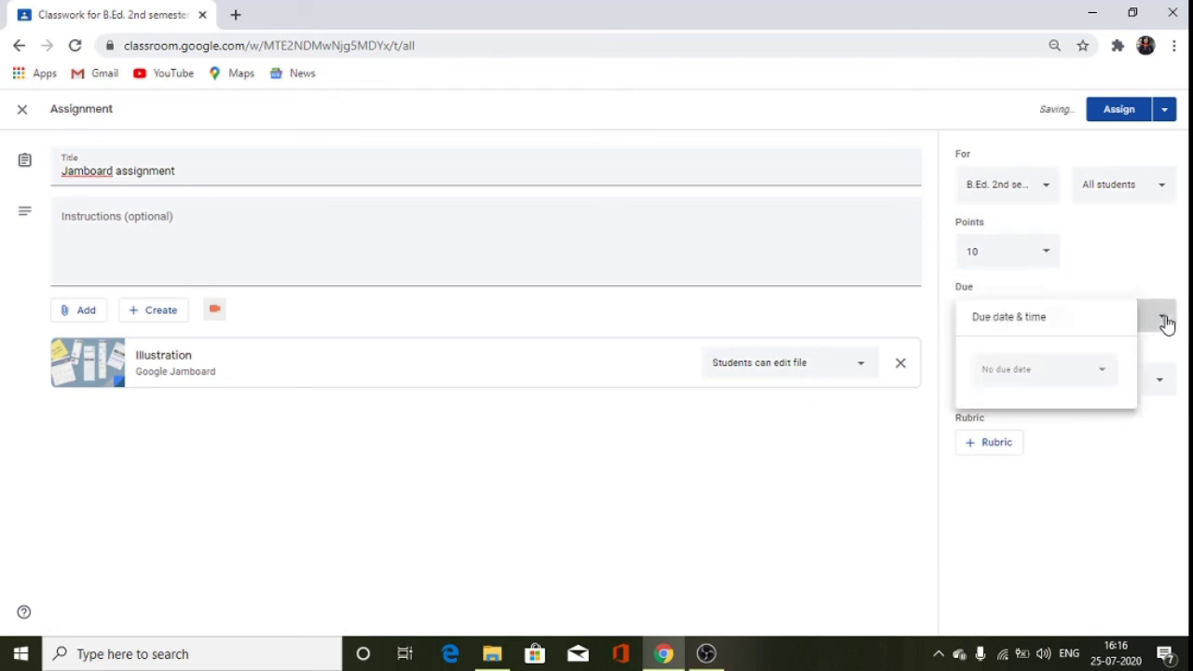
left_click(1078, 376)
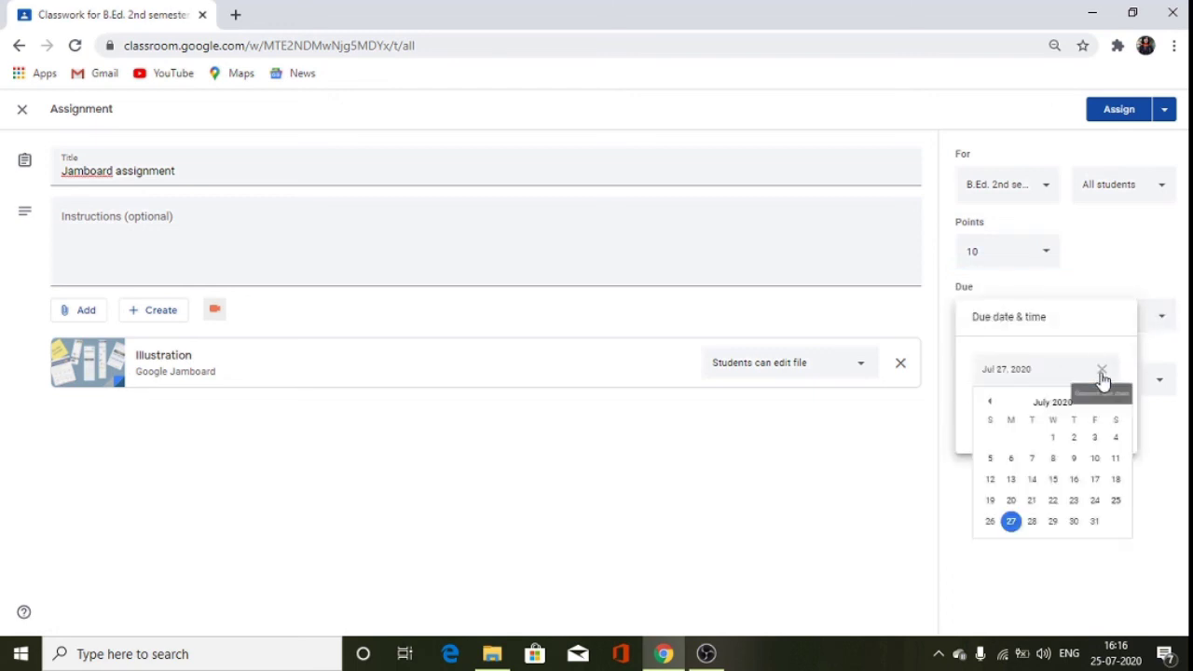
left_click(1032, 525)
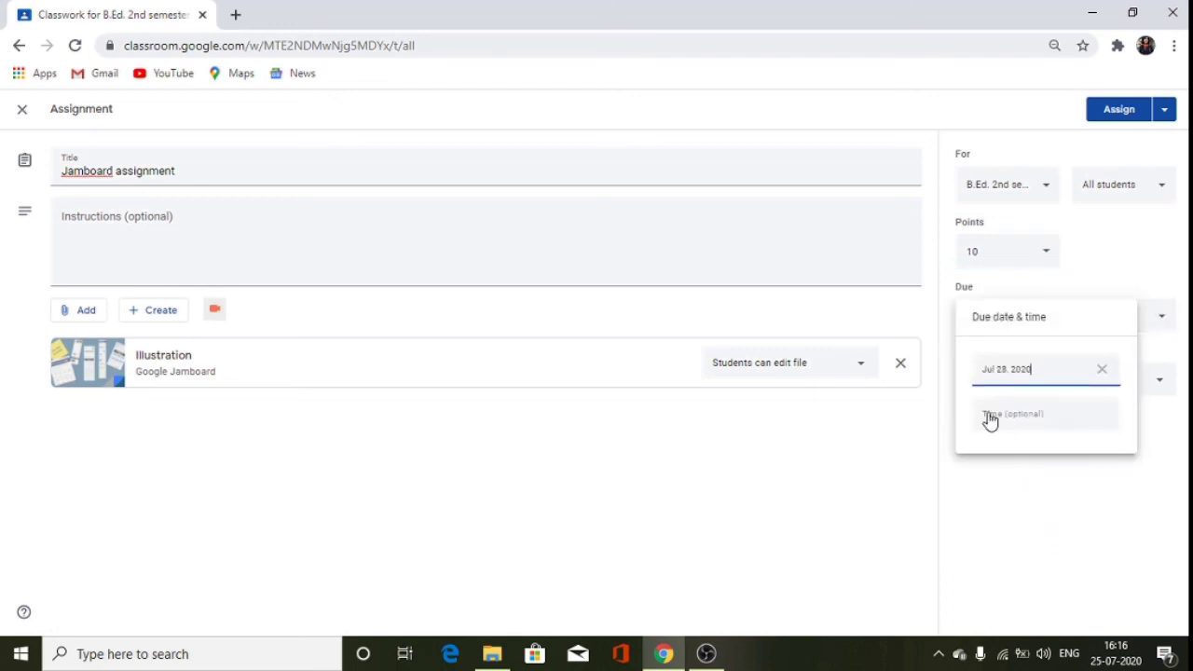
left_click(1111, 492)
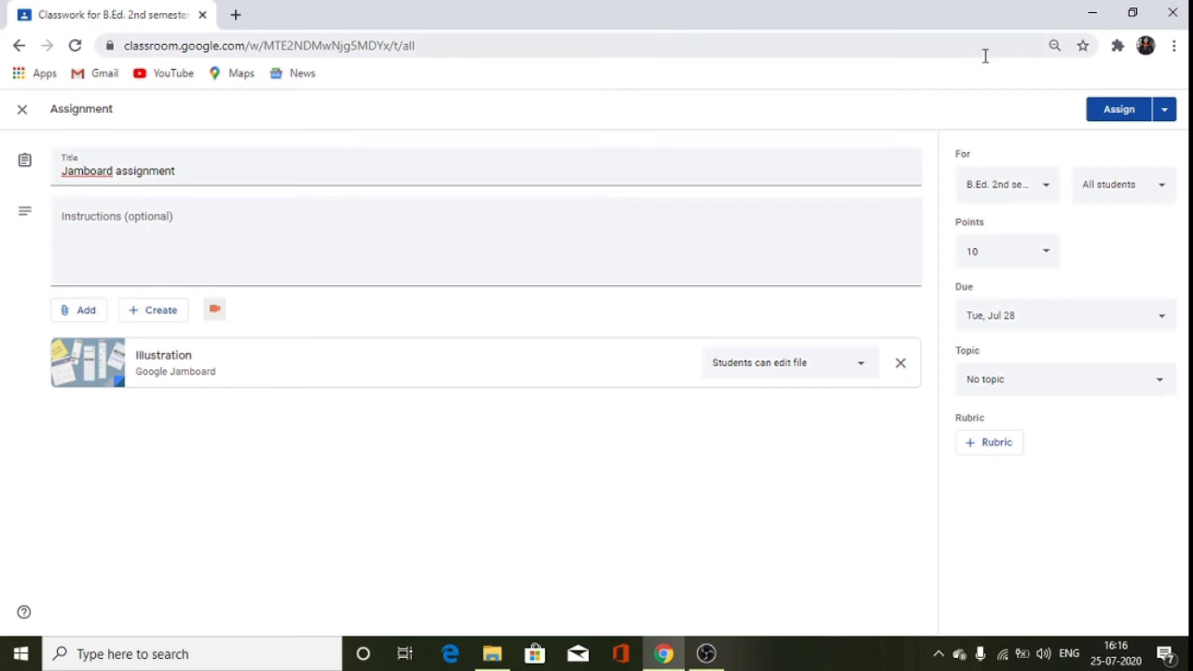
Assign the Jamboard assignment to all students in the class.
left_click(1119, 114)
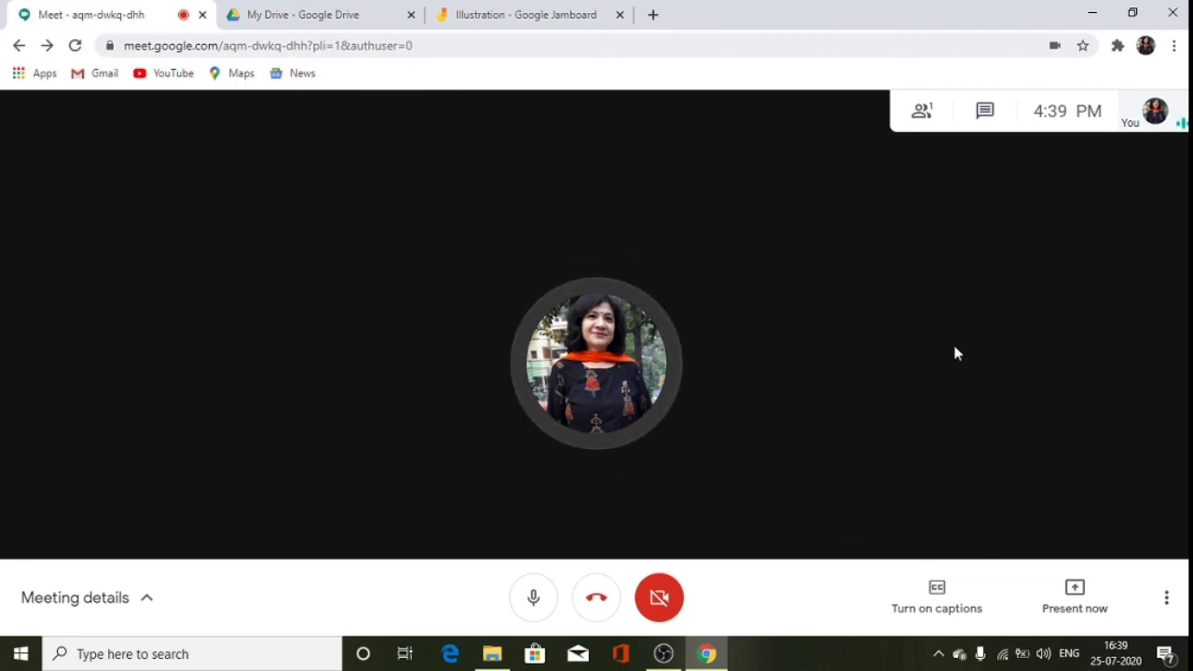
Present the entire screen in Google Meet, then switch to the Illustration Jamboard tab.
left_click(1087, 605)
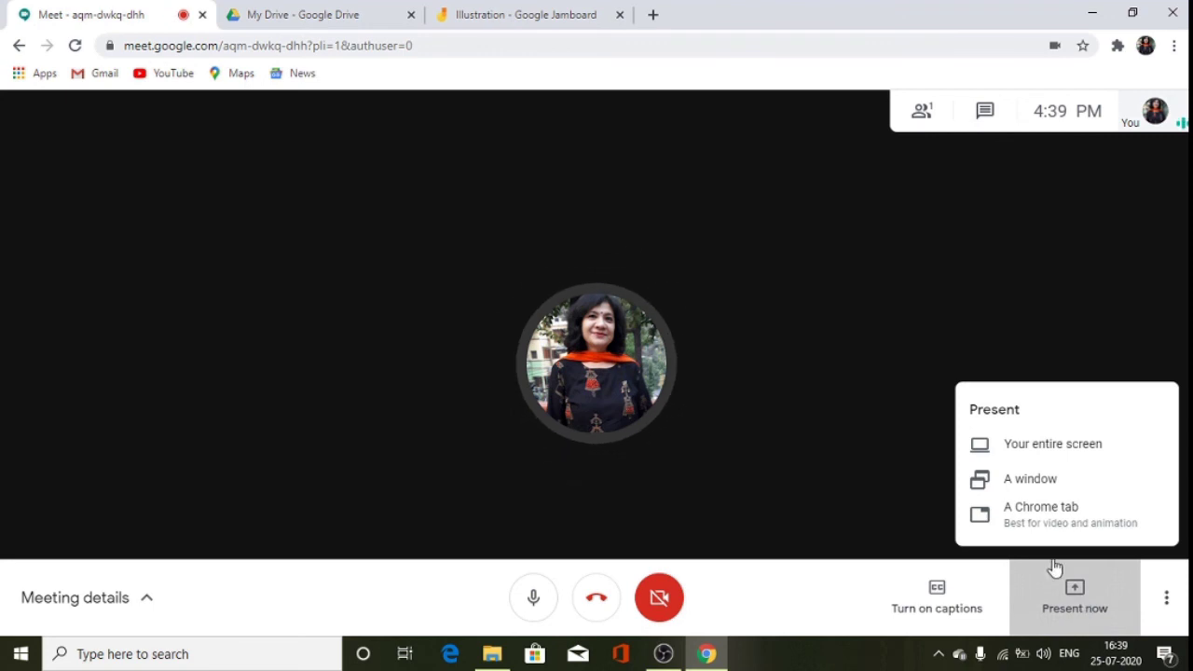
left_click(1001, 445)
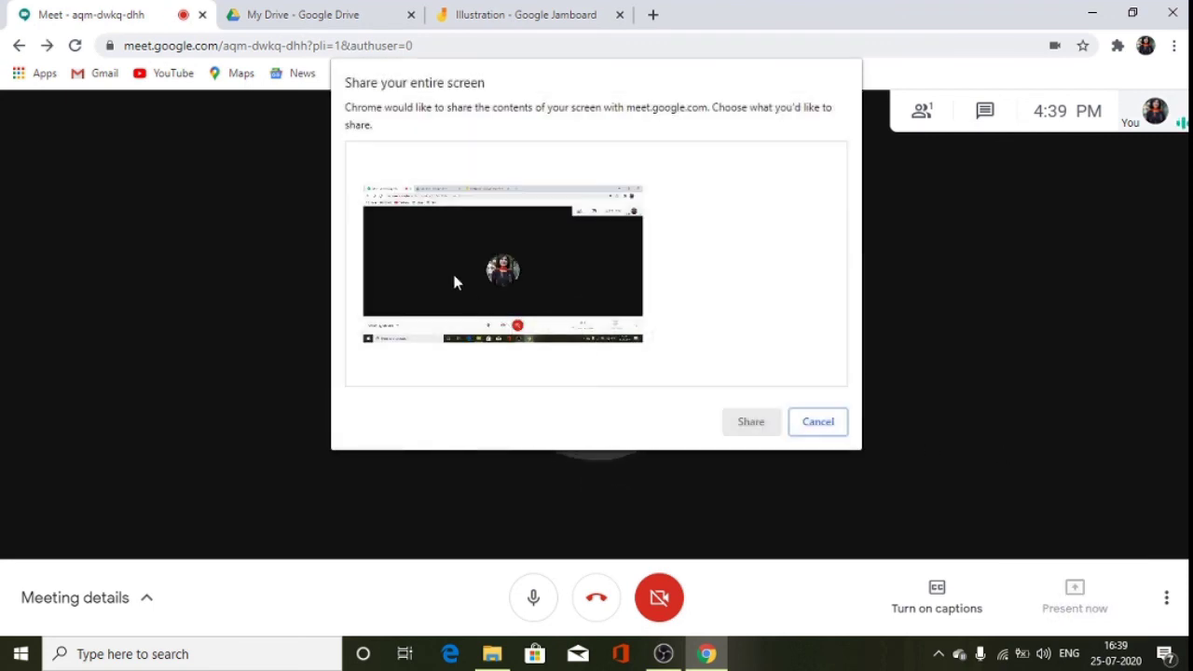
left_click(419, 265)
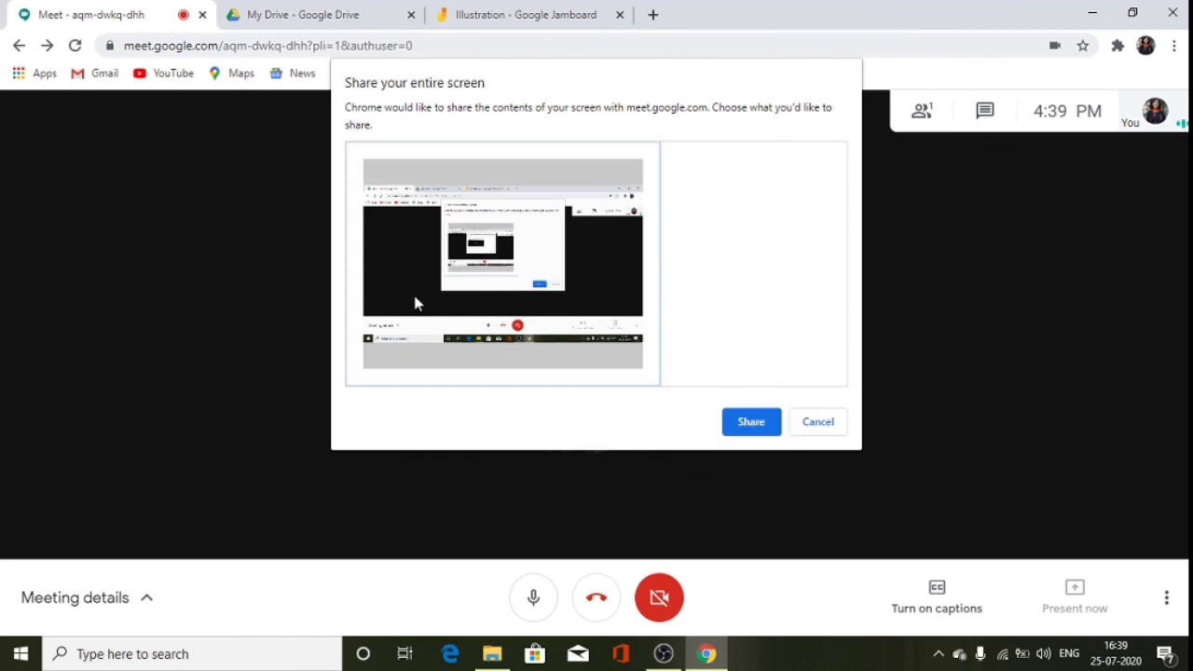
left_click(748, 426)
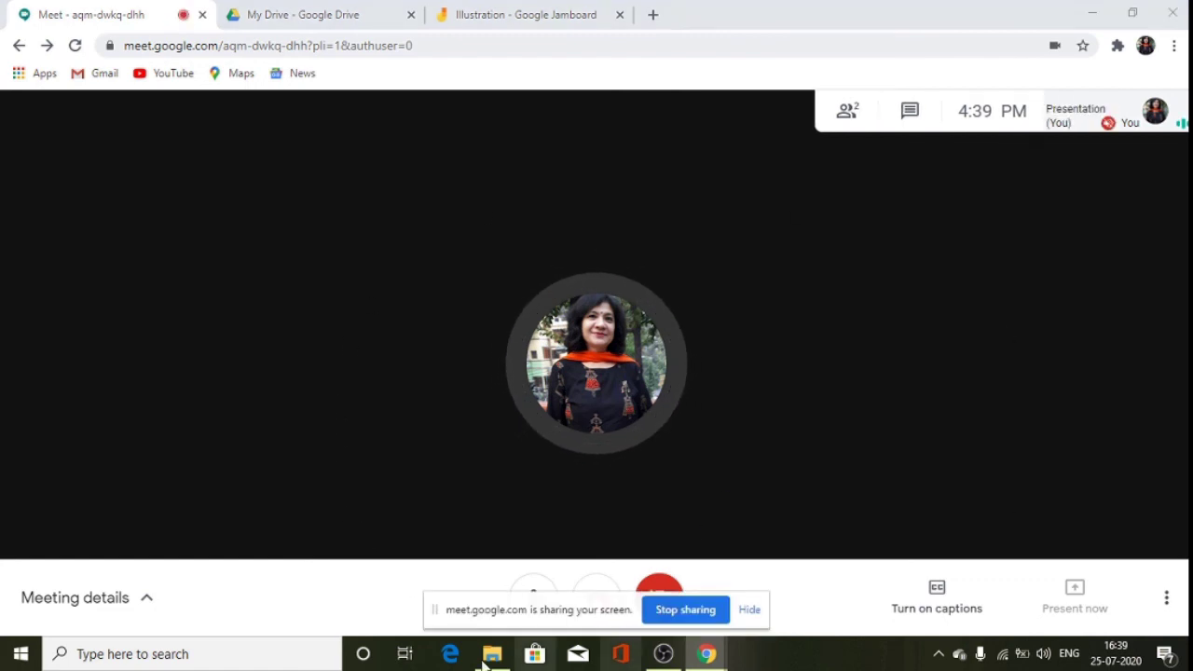
left_click(311, 14)
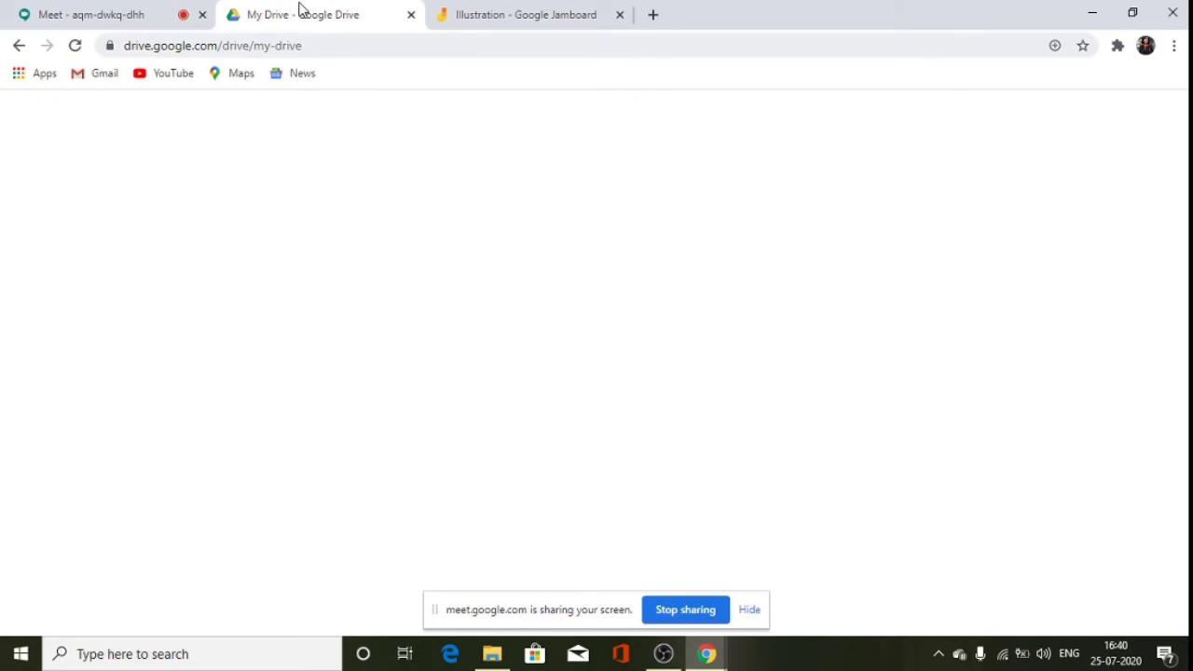
left_click(484, 21)
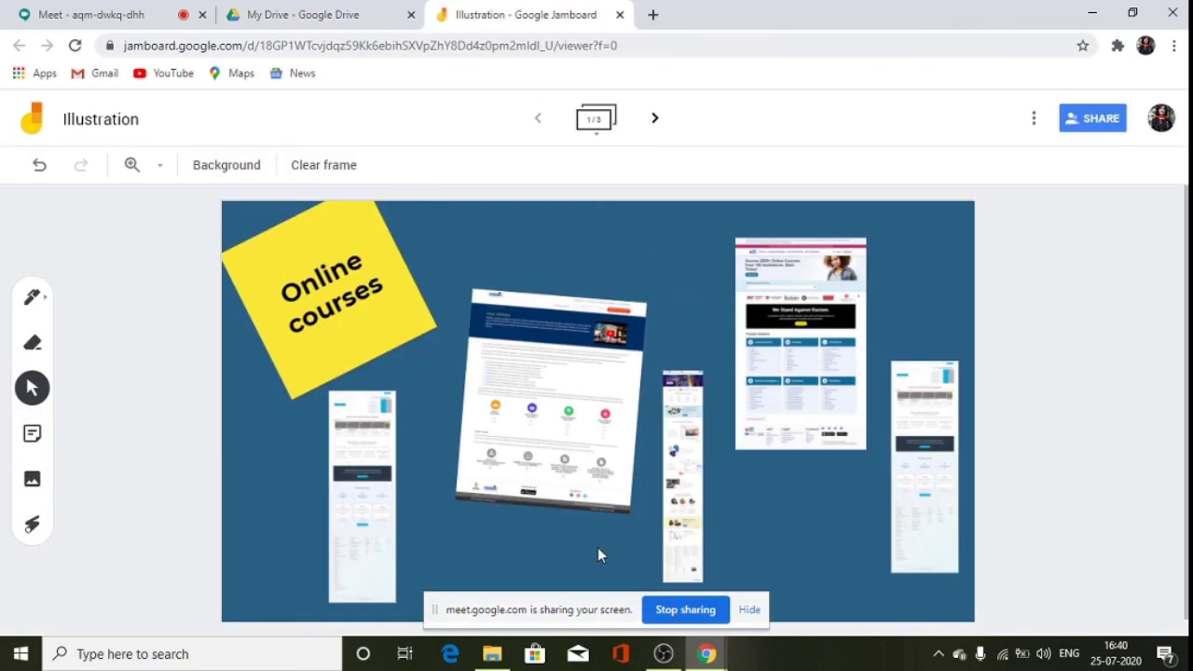
Point out the web page images with the laser, then cancel a new sticky note.
left_click(32, 526)
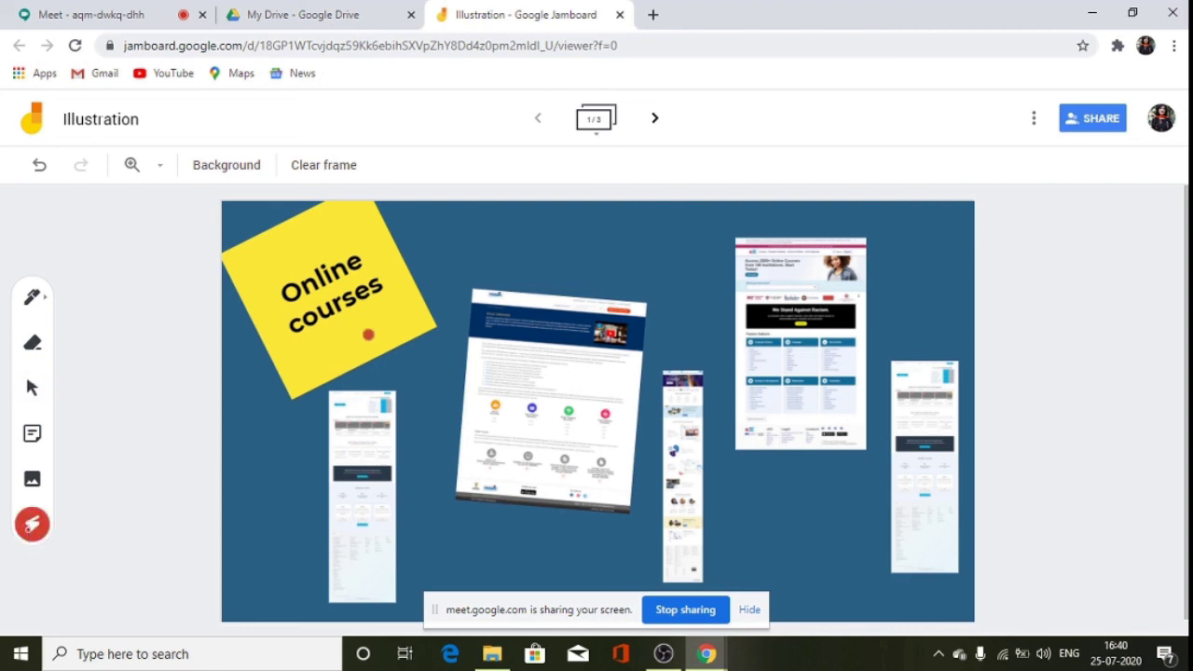
left_click_drag(326, 420, 480, 296)
left_click_drag(524, 361, 659, 281)
left_click(32, 433)
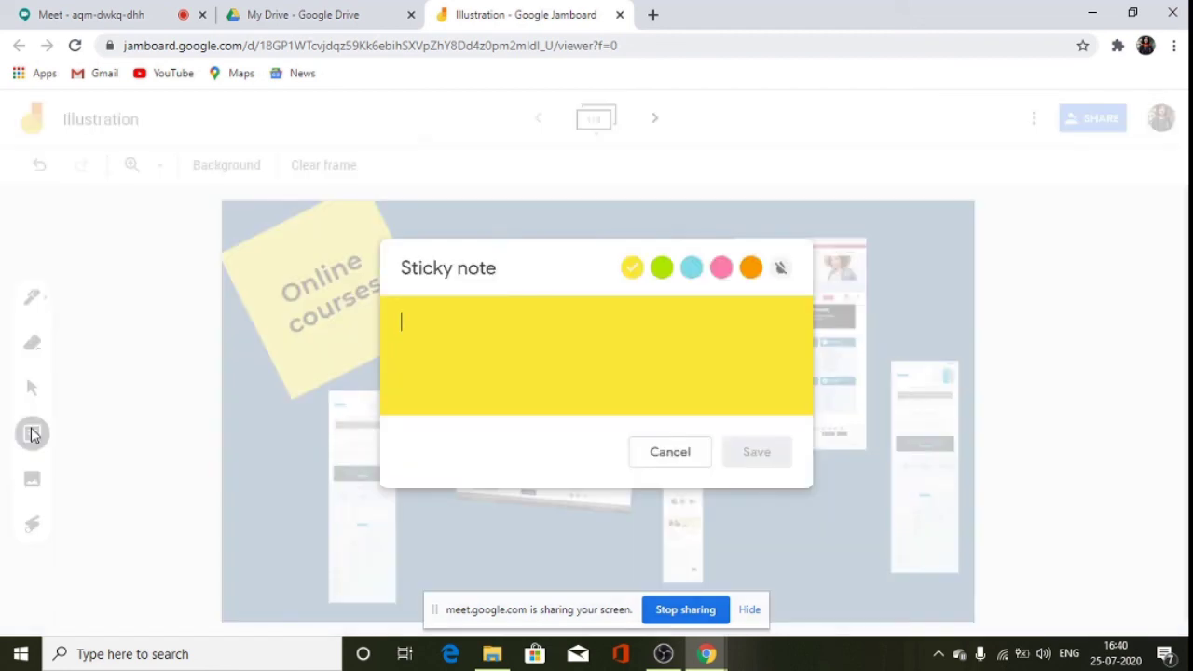
left_click(670, 452)
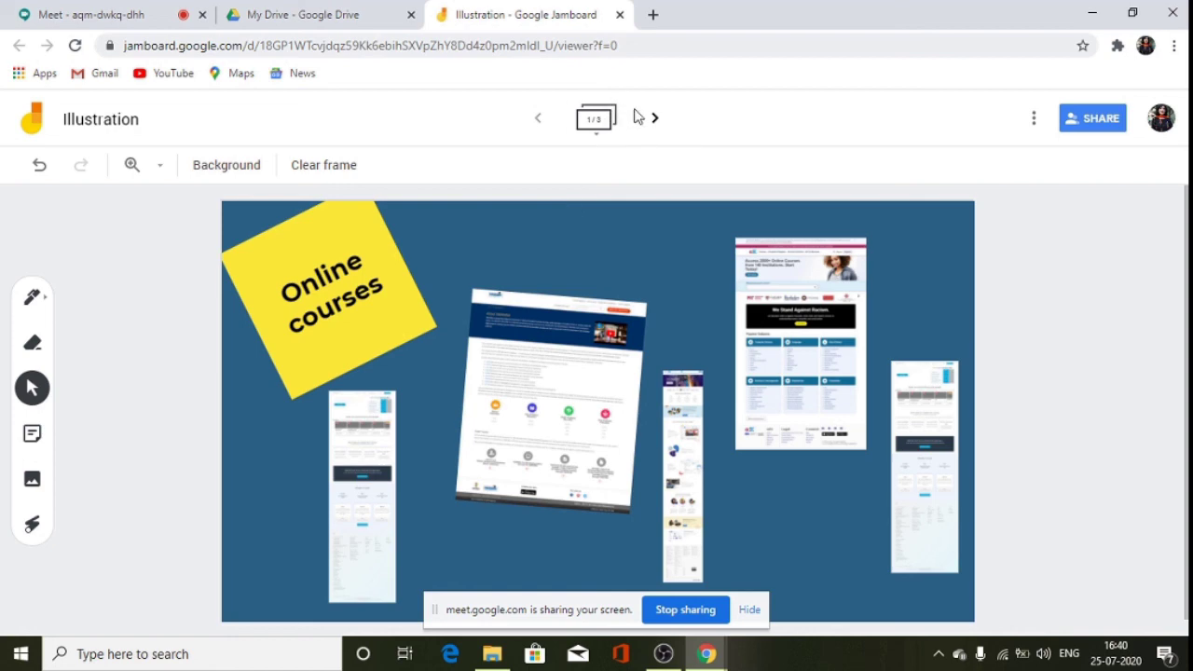
Advance past the Natural sites frame to the third sketch frame and show the pen styles.
left_click(654, 119)
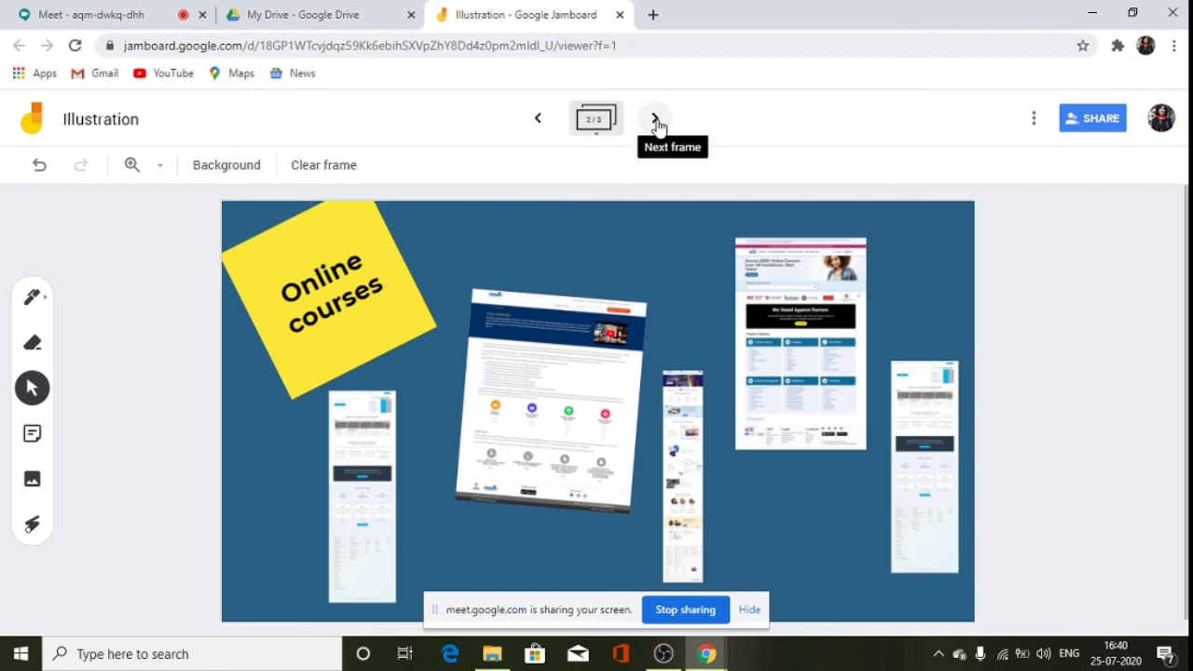
left_click(655, 119)
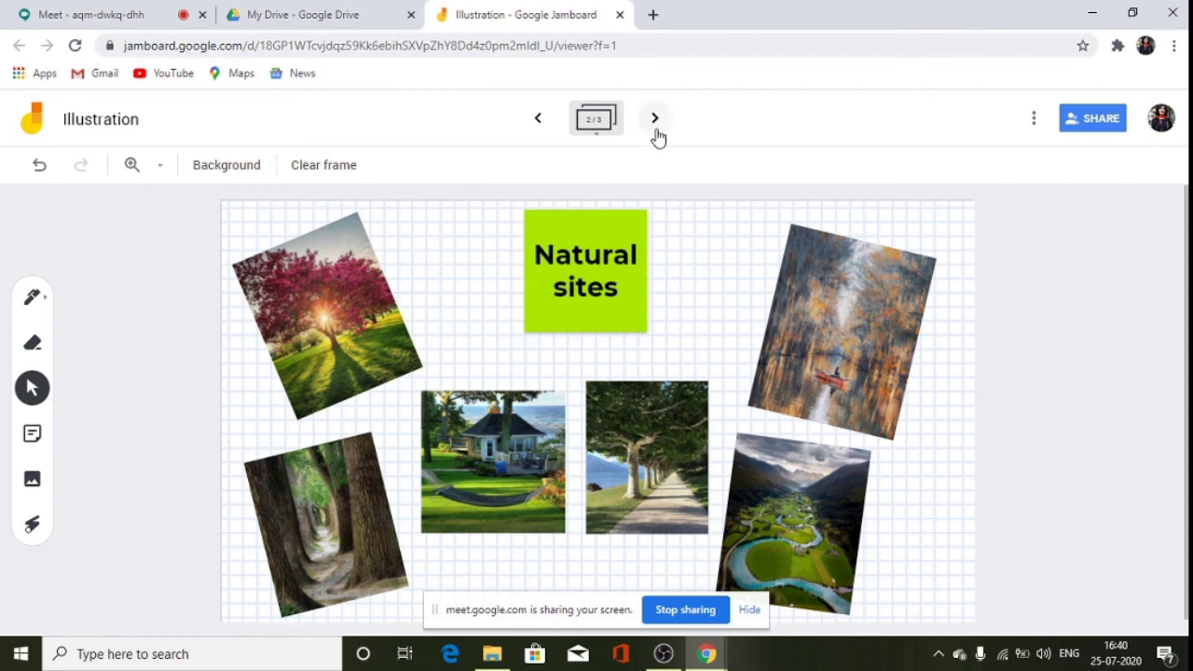
left_click(655, 121)
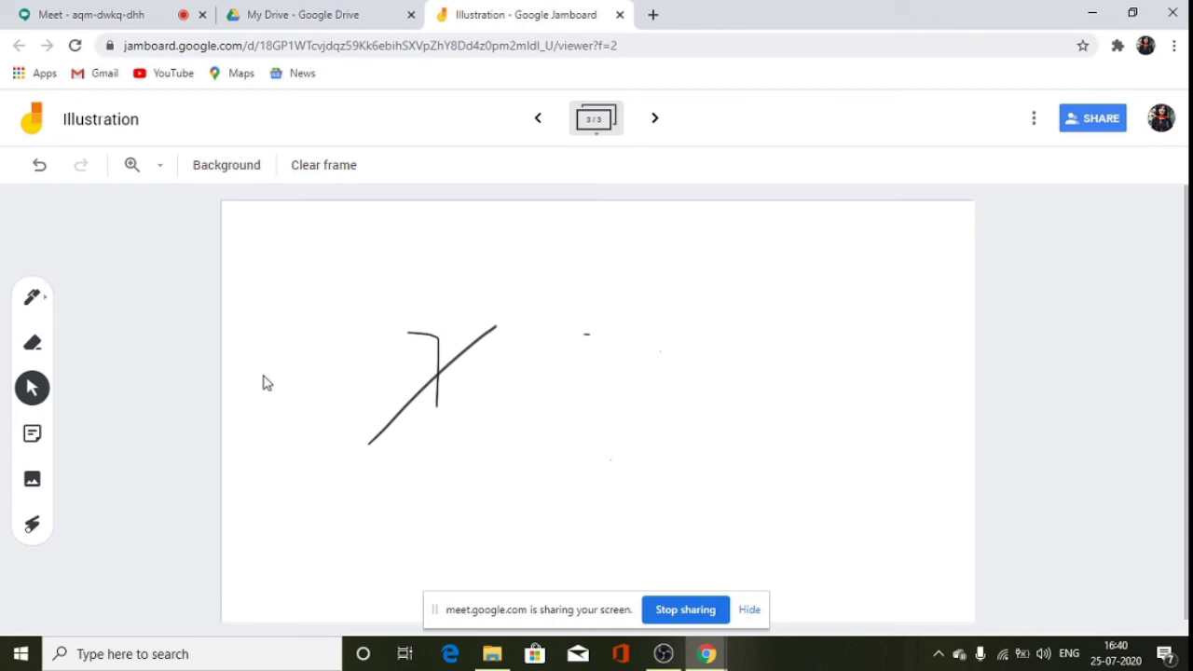
left_click(35, 303)
left_click(35, 309)
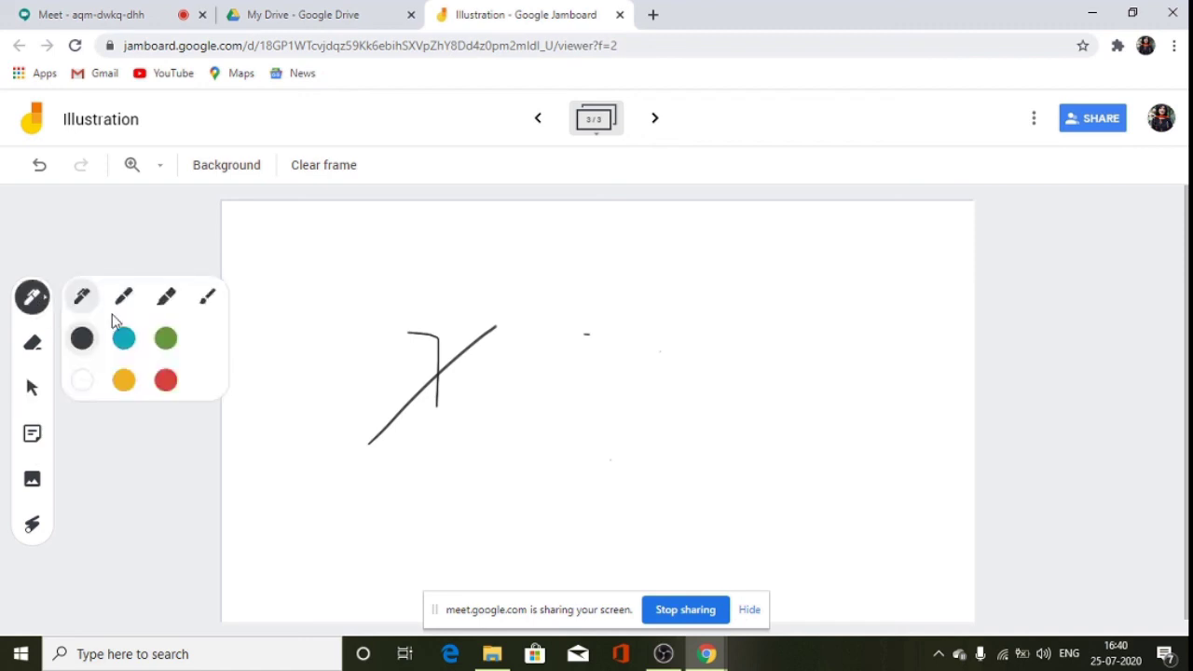